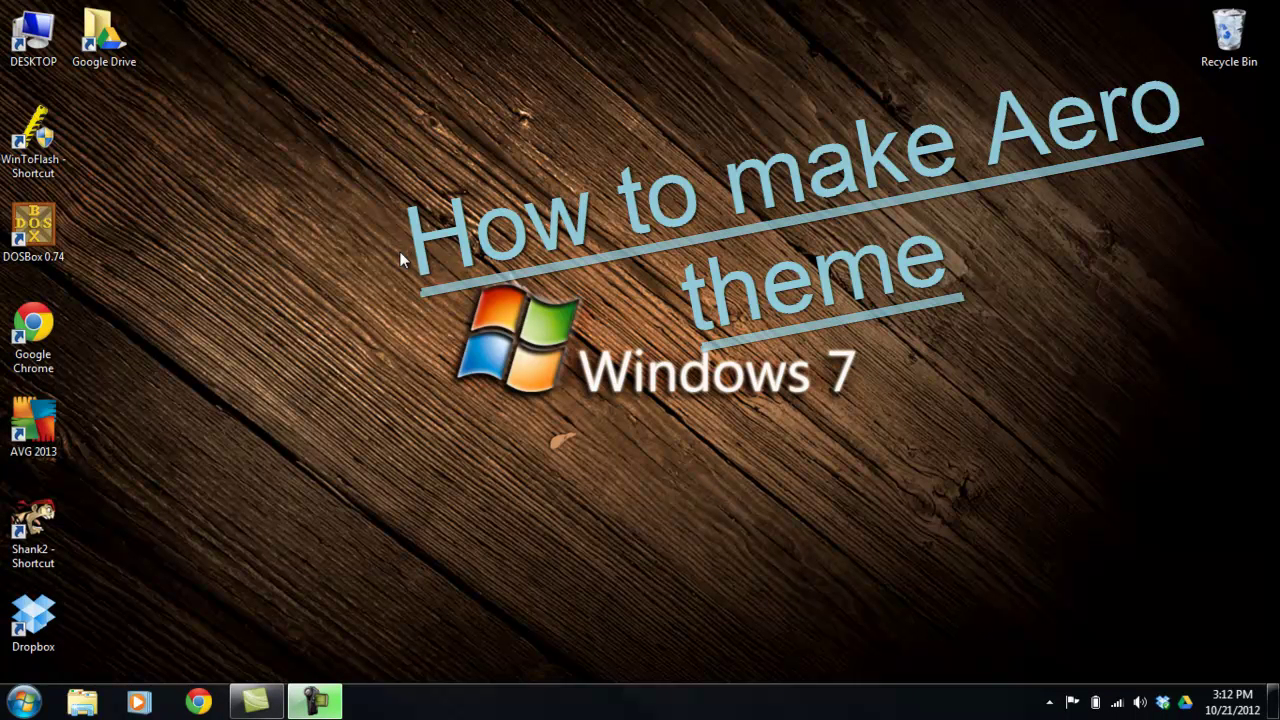
Open Personalization from the desktop menu, then close it again
right_click(399, 259)
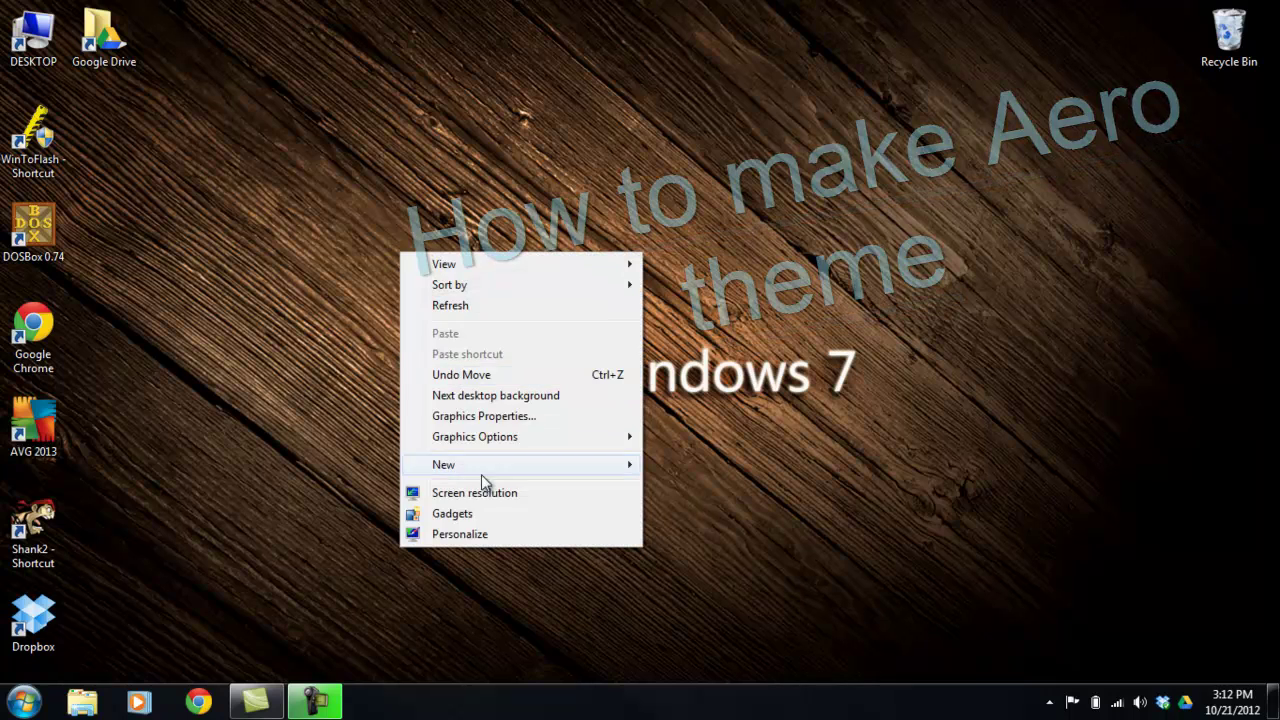
left_click(468, 536)
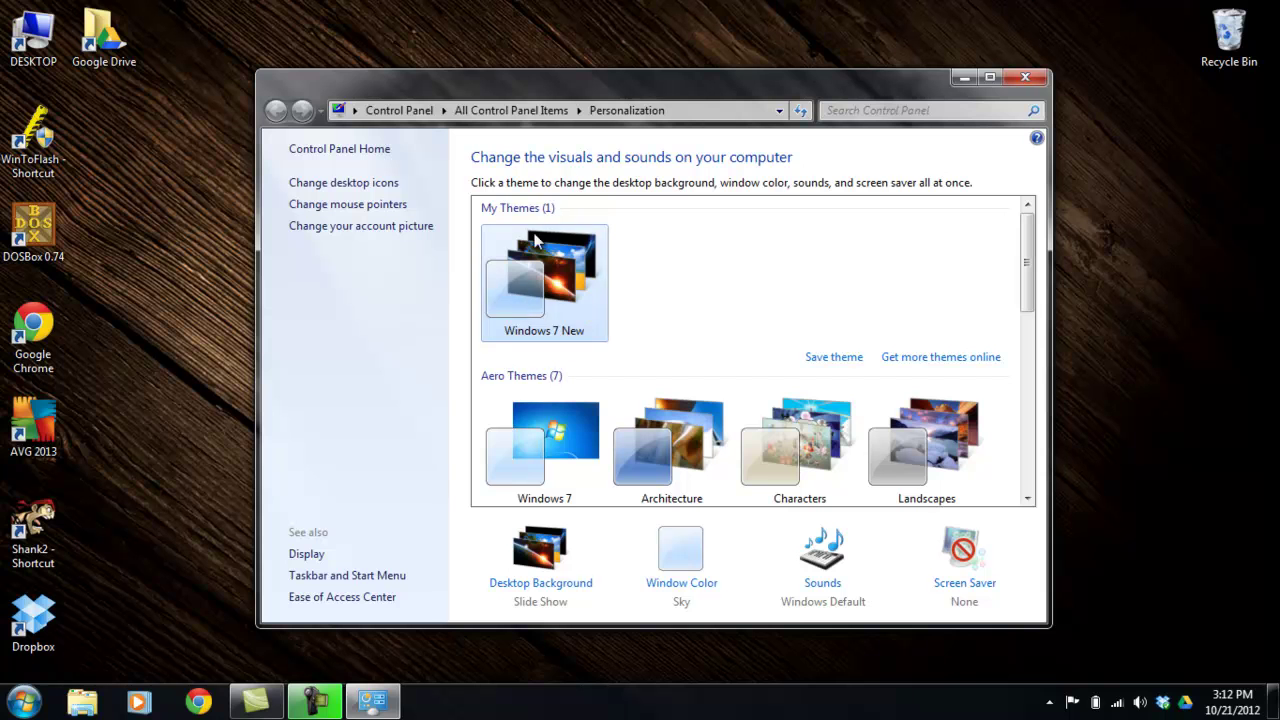
left_click(1025, 78)
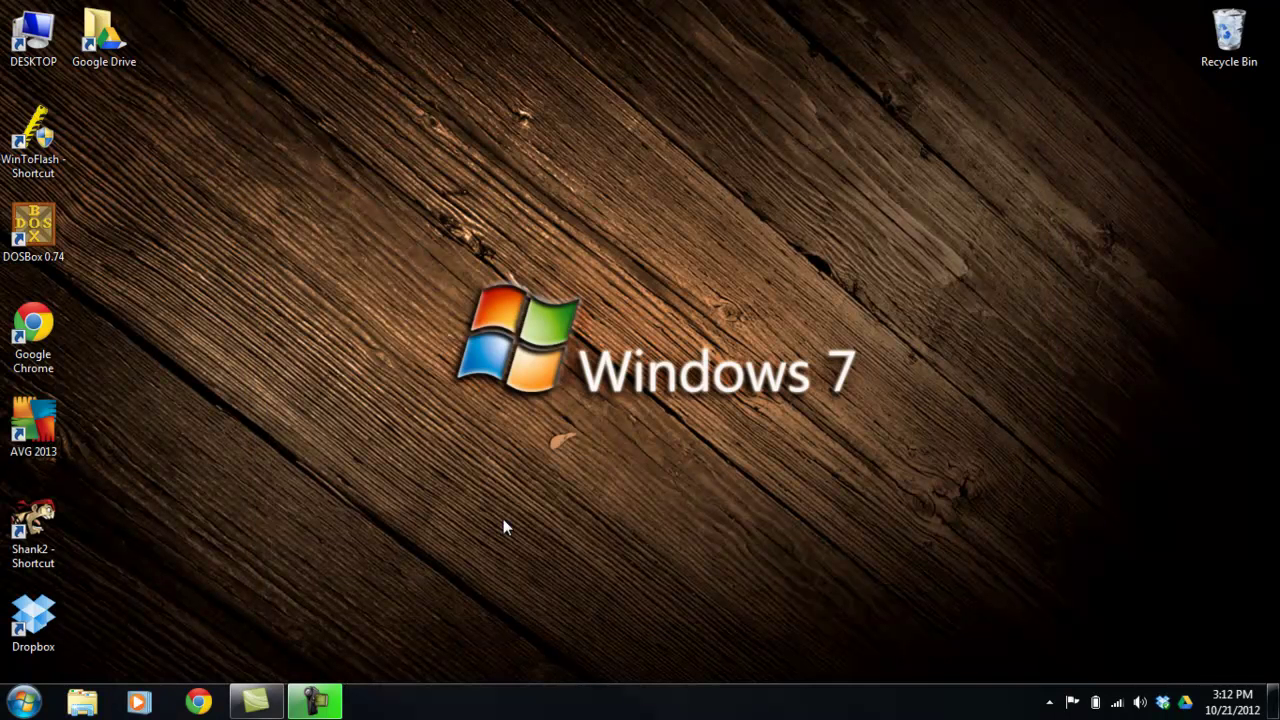
Launch Chrome and search the web for 'Google images'
left_click(199, 701)
left_click(328, 40)
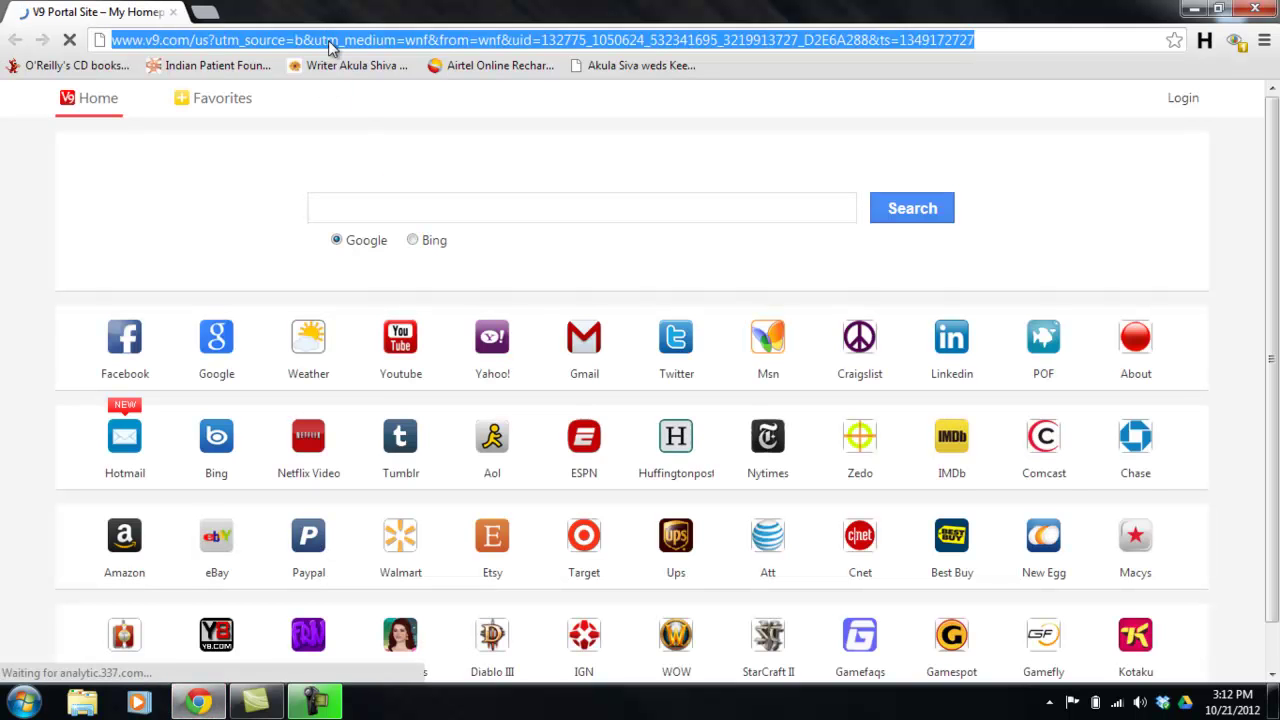
key("BackSpace")
type("Goo")
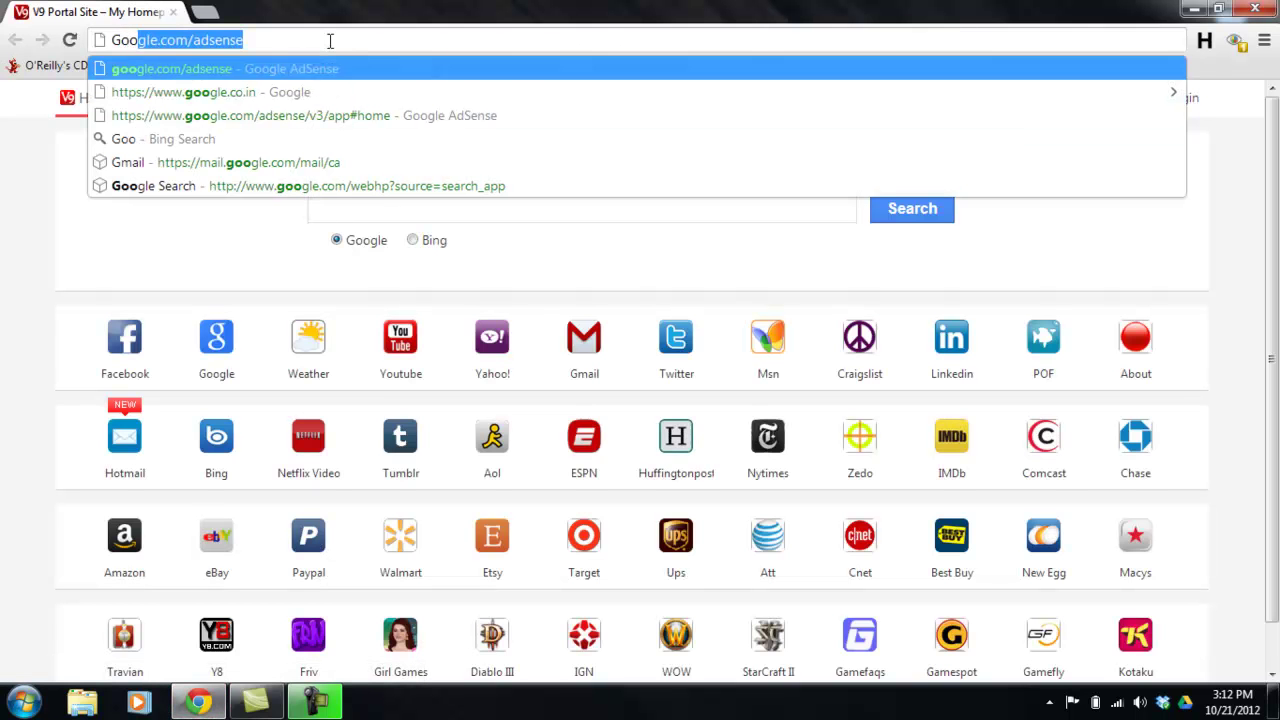
type("gle")
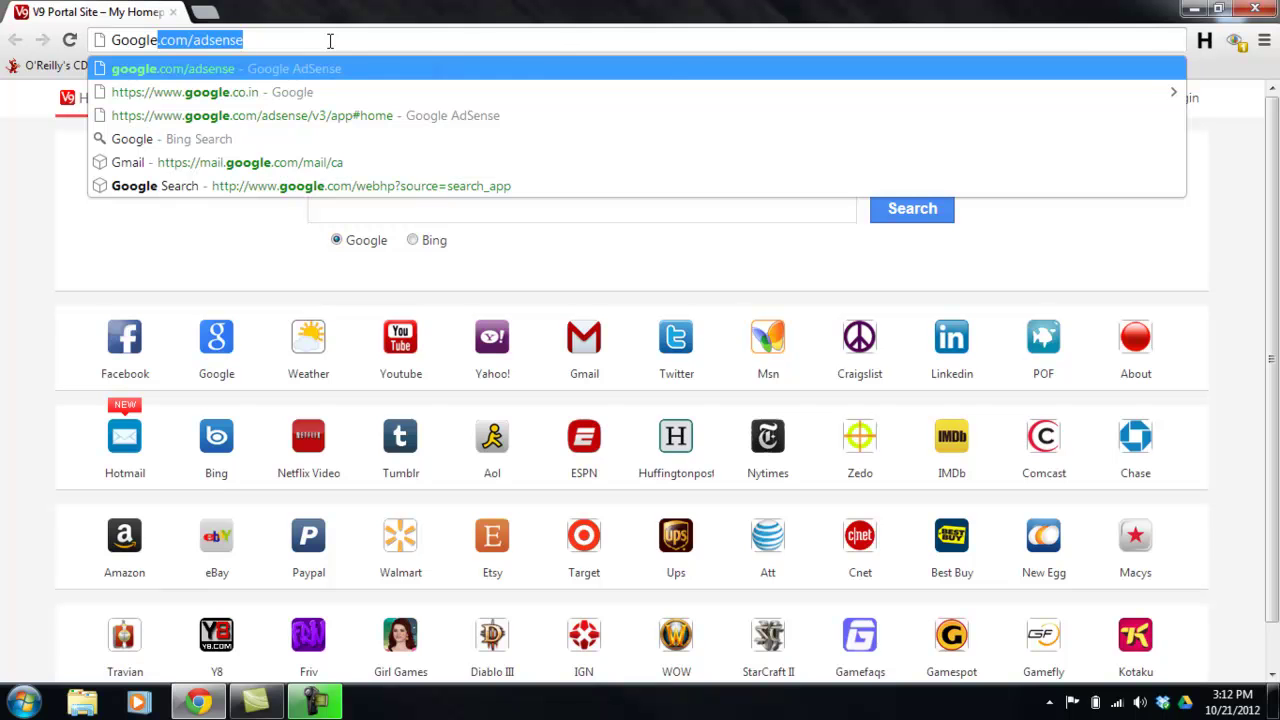
type(" imag")
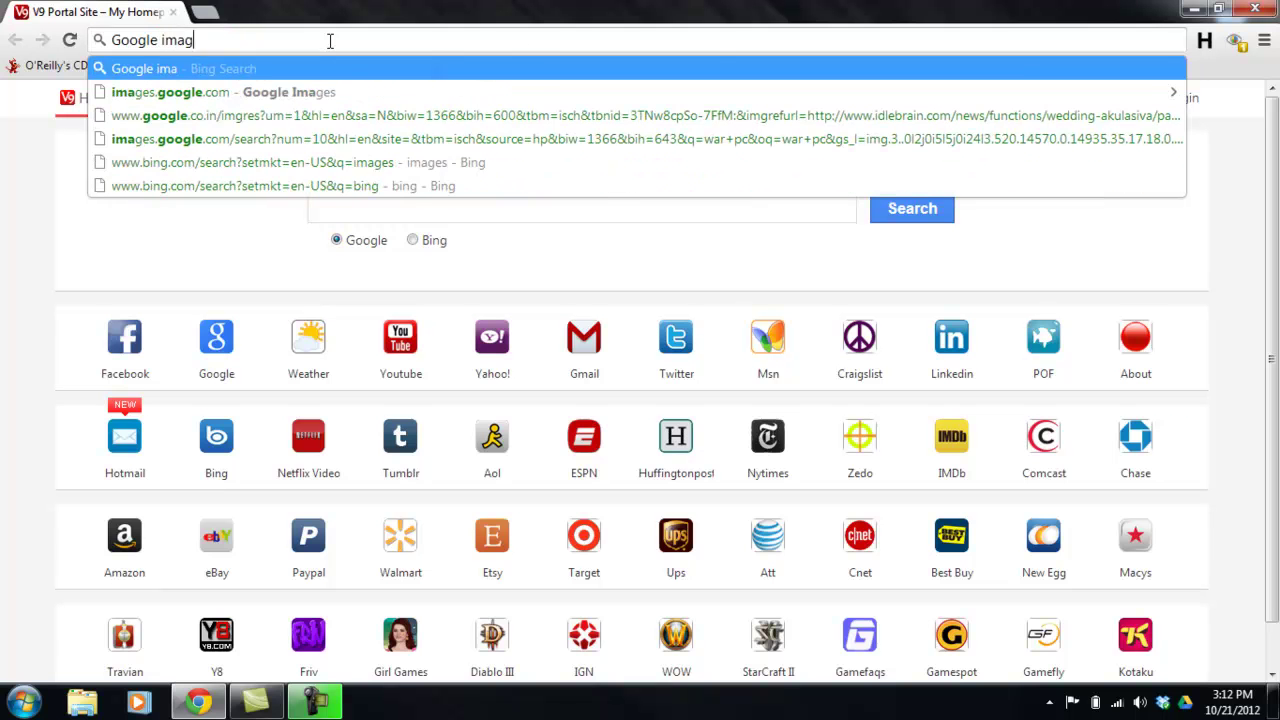
type("es")
key("Return")
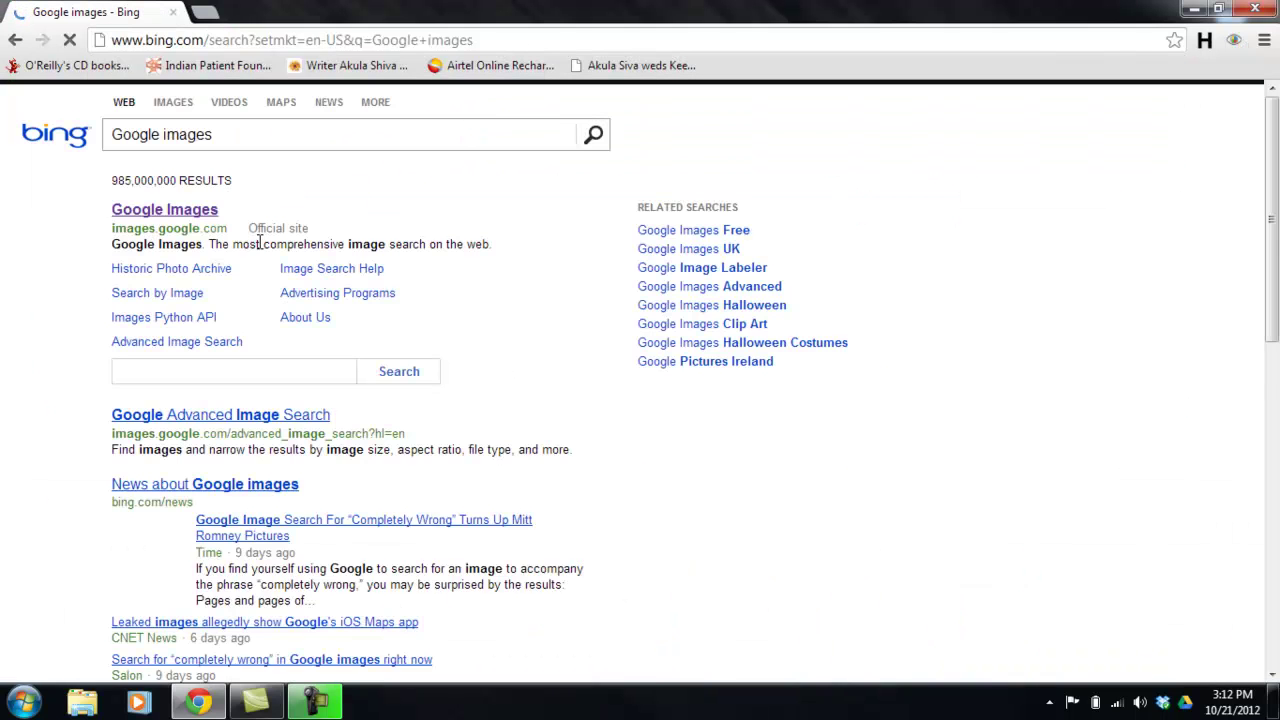
Open Google Images and search 'windows 8 hd wallpapers 1080p' using the autocomplete suggestions
left_click(205, 210)
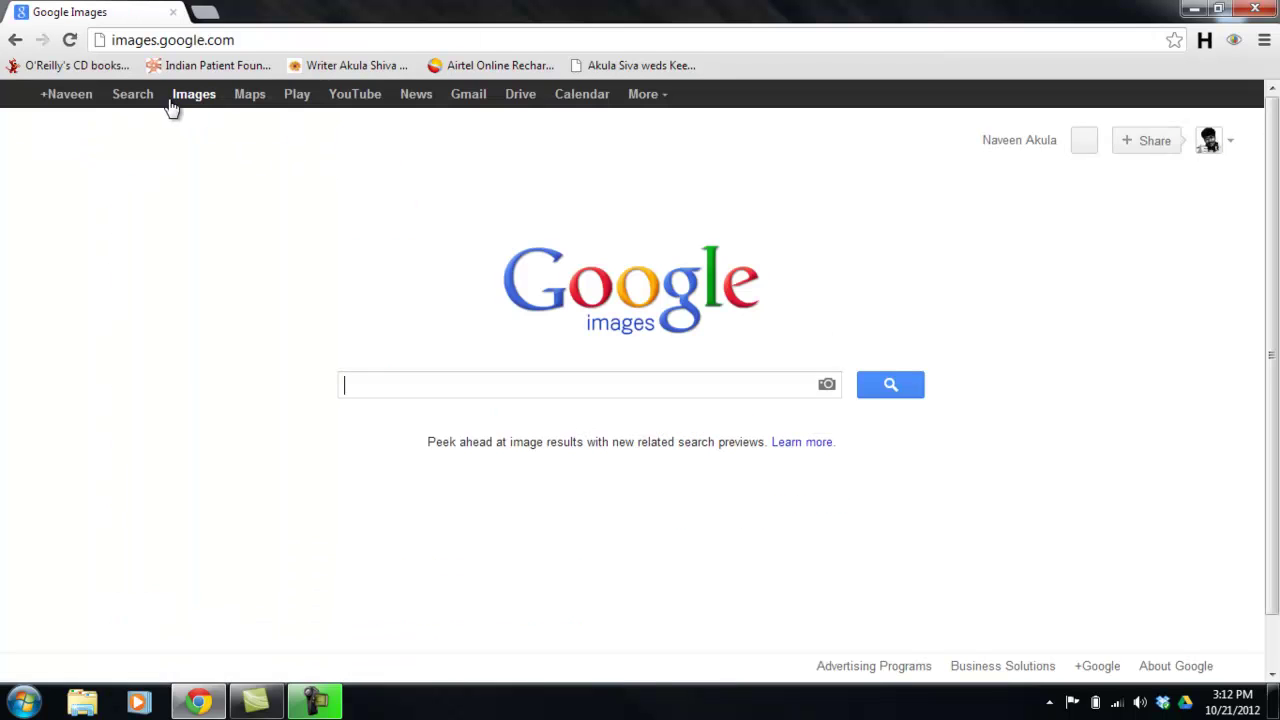
left_click(193, 100)
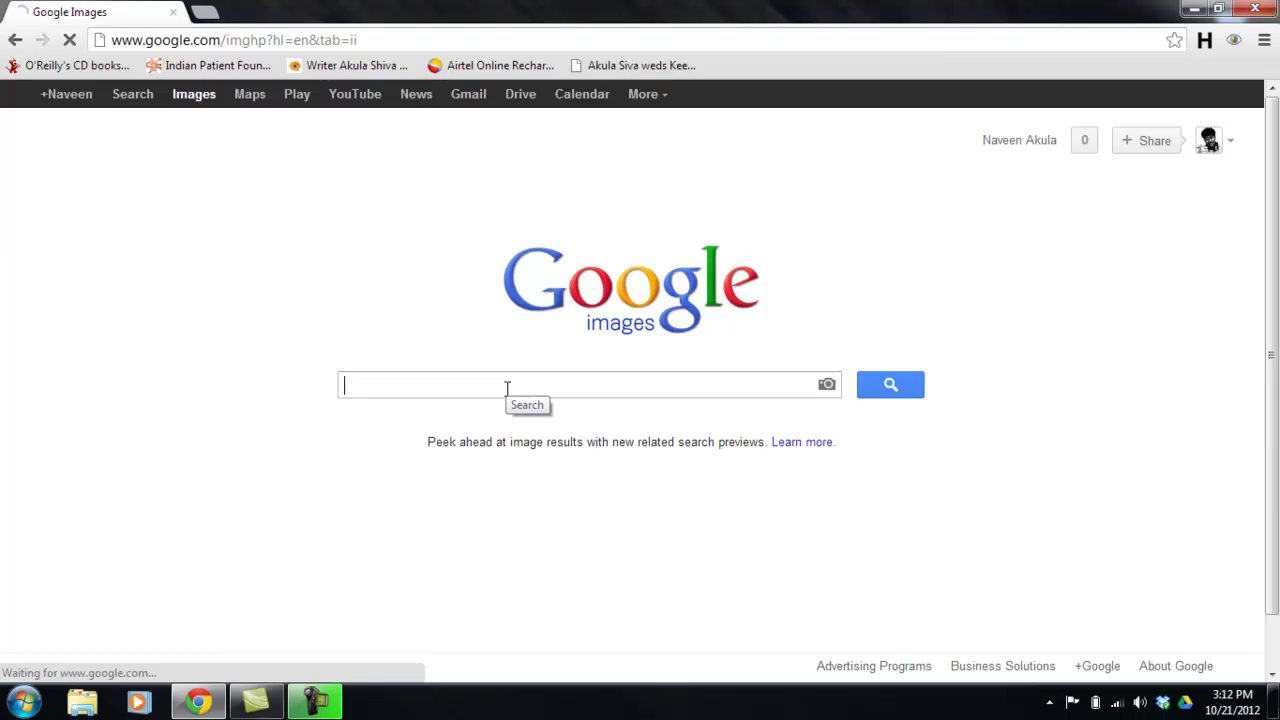
type("Windows")
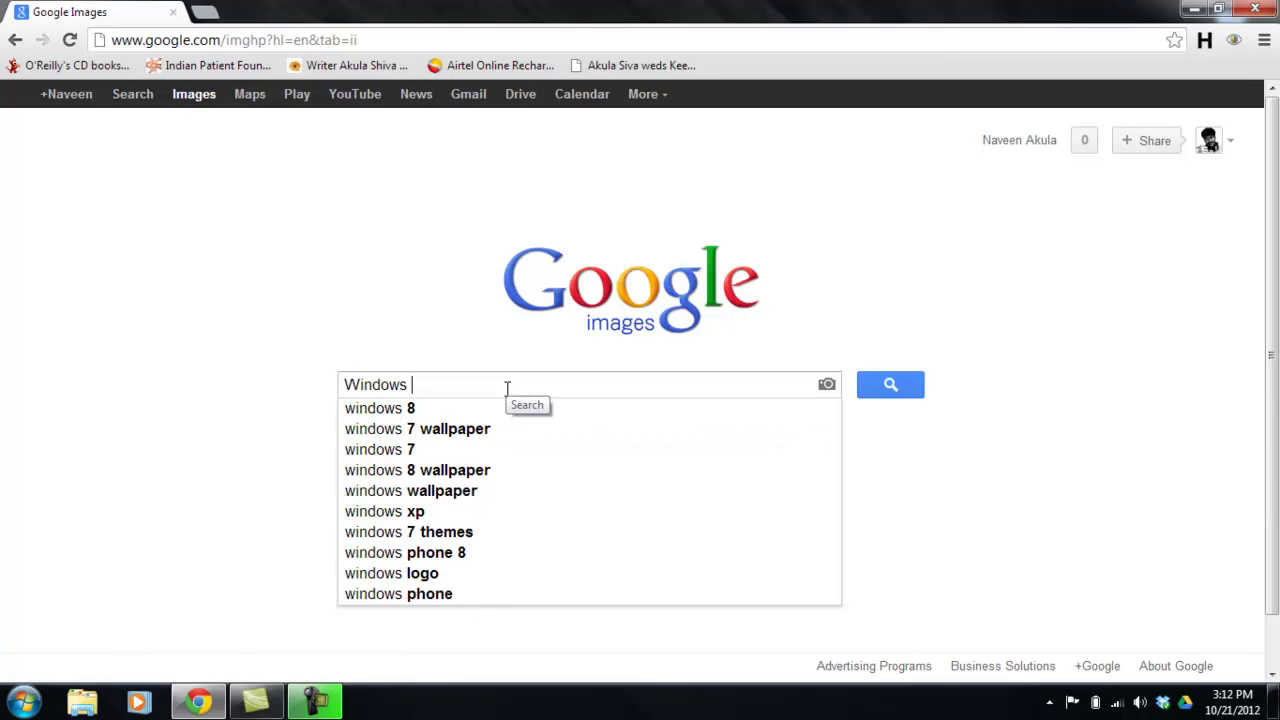
key("Down")
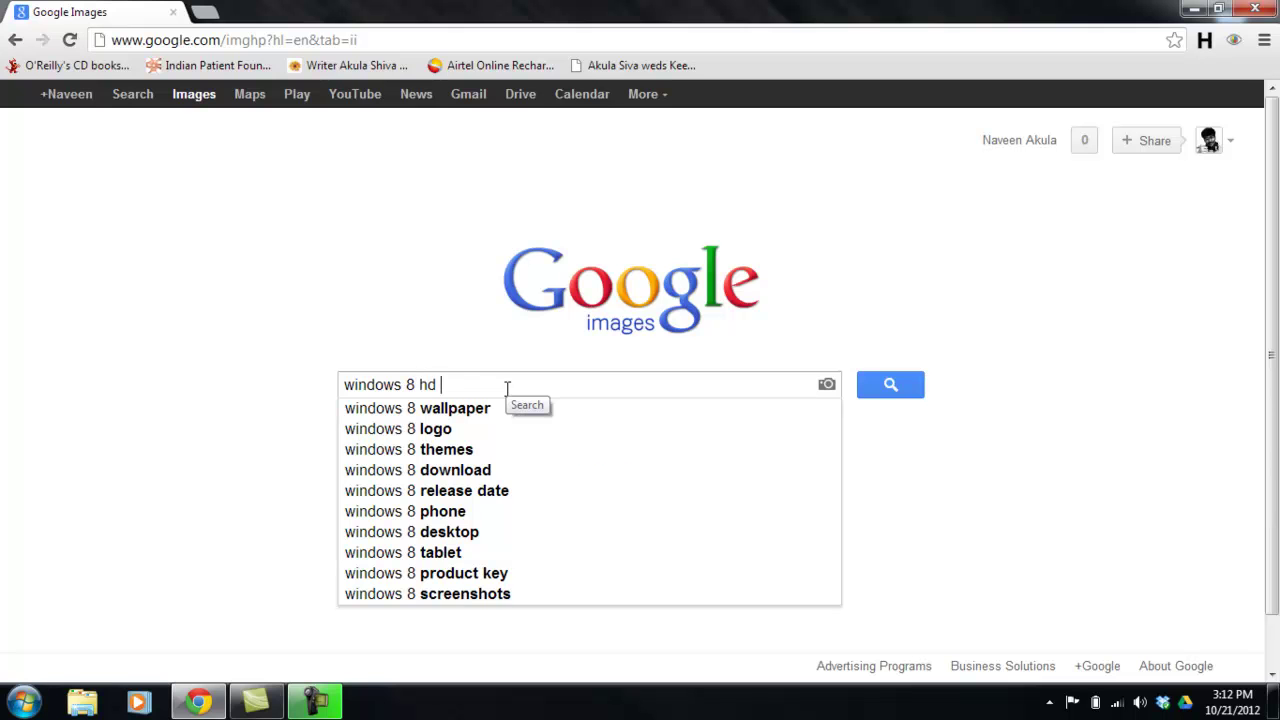
type("wall")
key("Down")
key("Down")
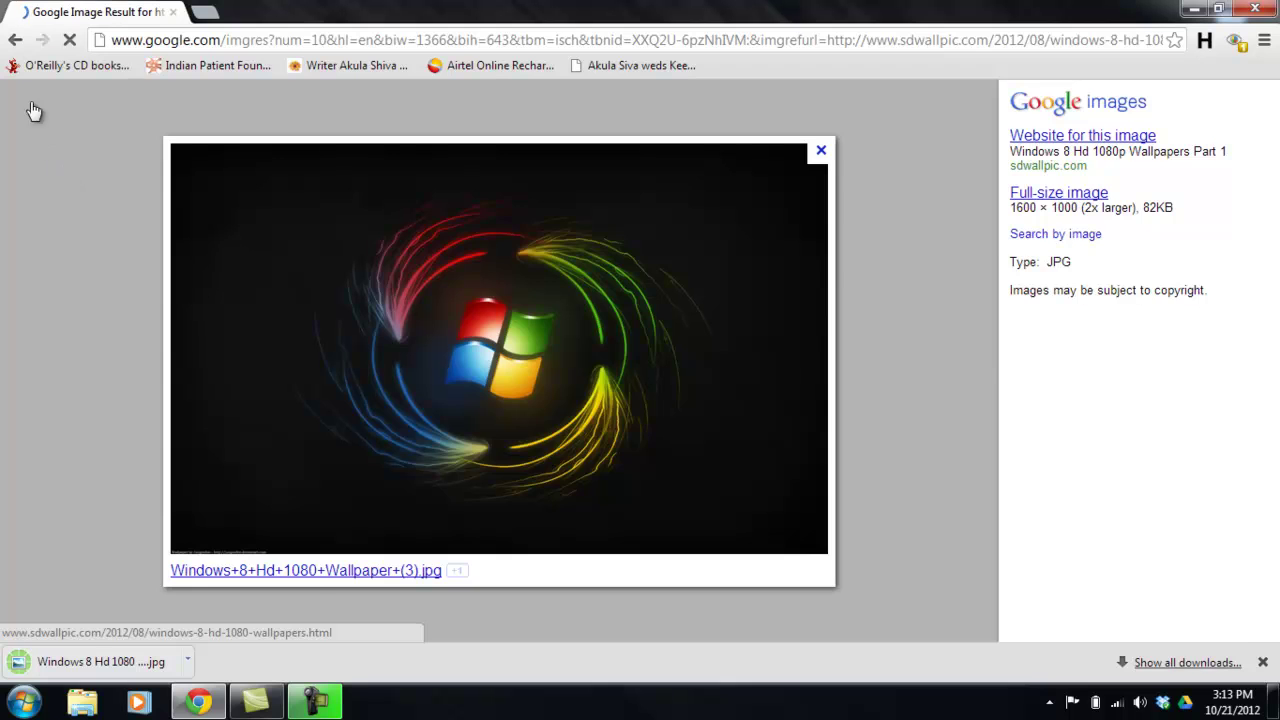
Preview several wallpaper results and save the Windows 8 start panel image into WAllpapers
left_click(33, 110)
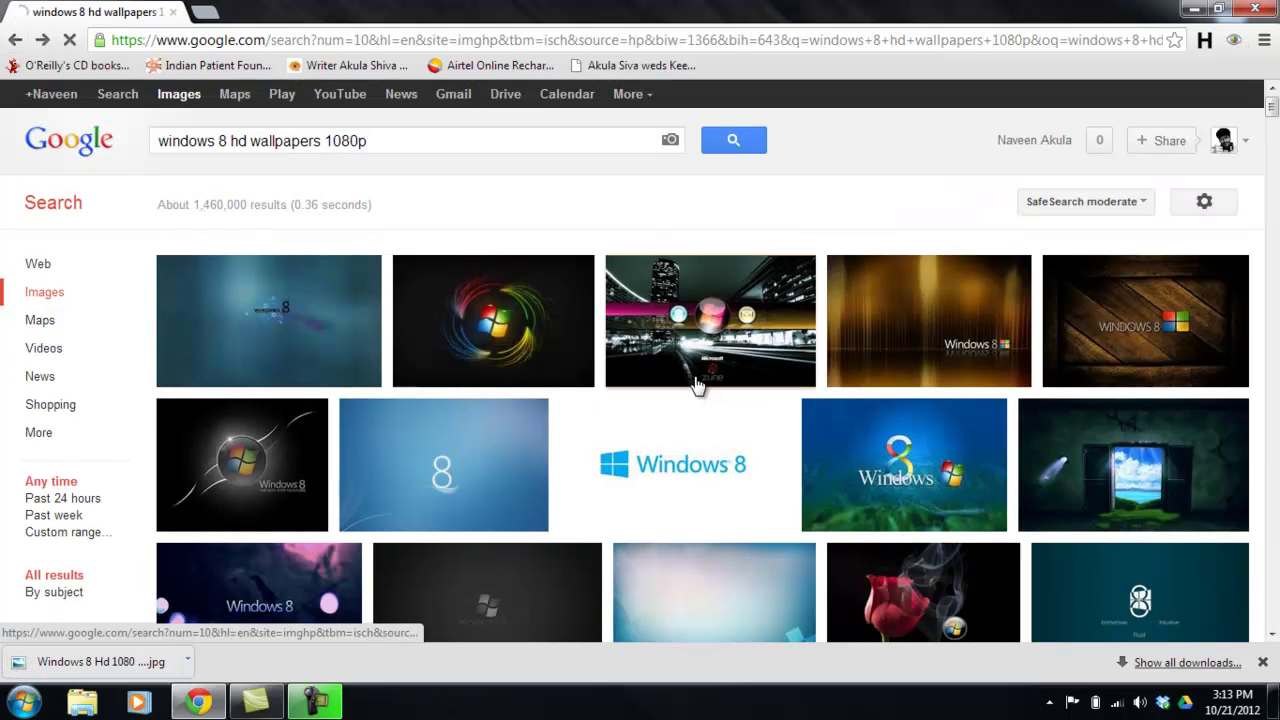
left_click(697, 380)
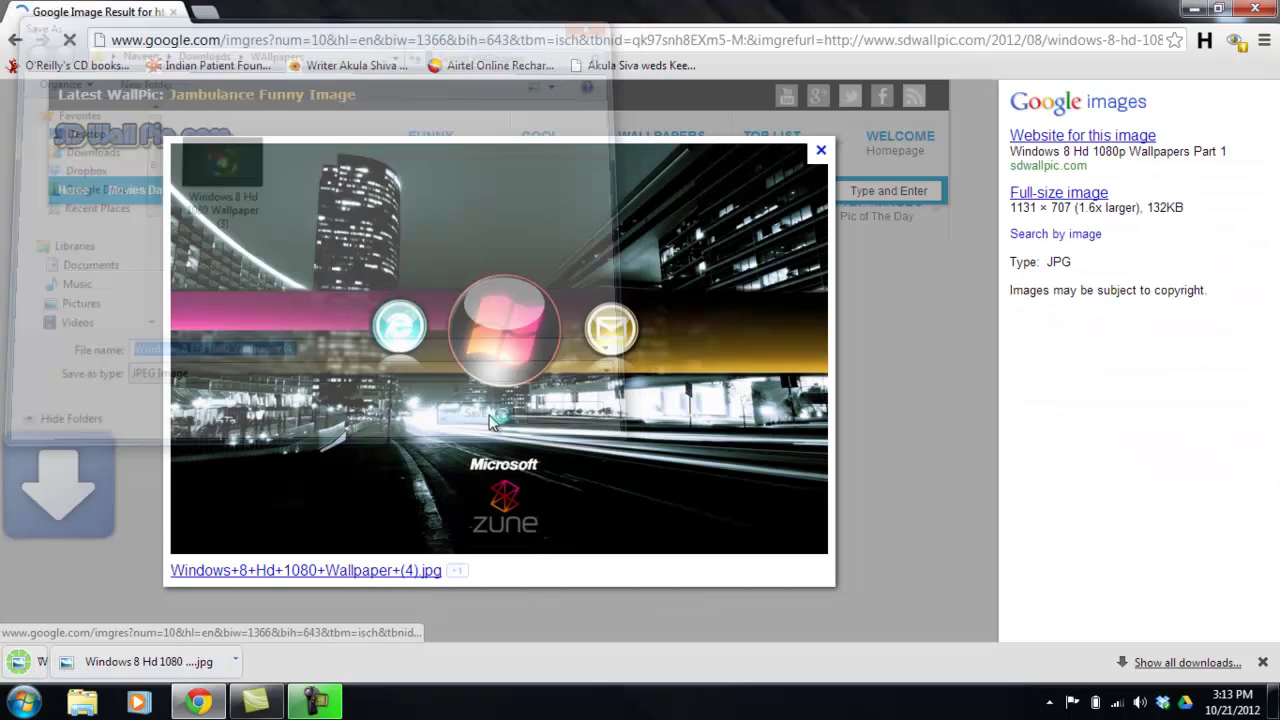
key("BackSpace")
left_click(714, 303)
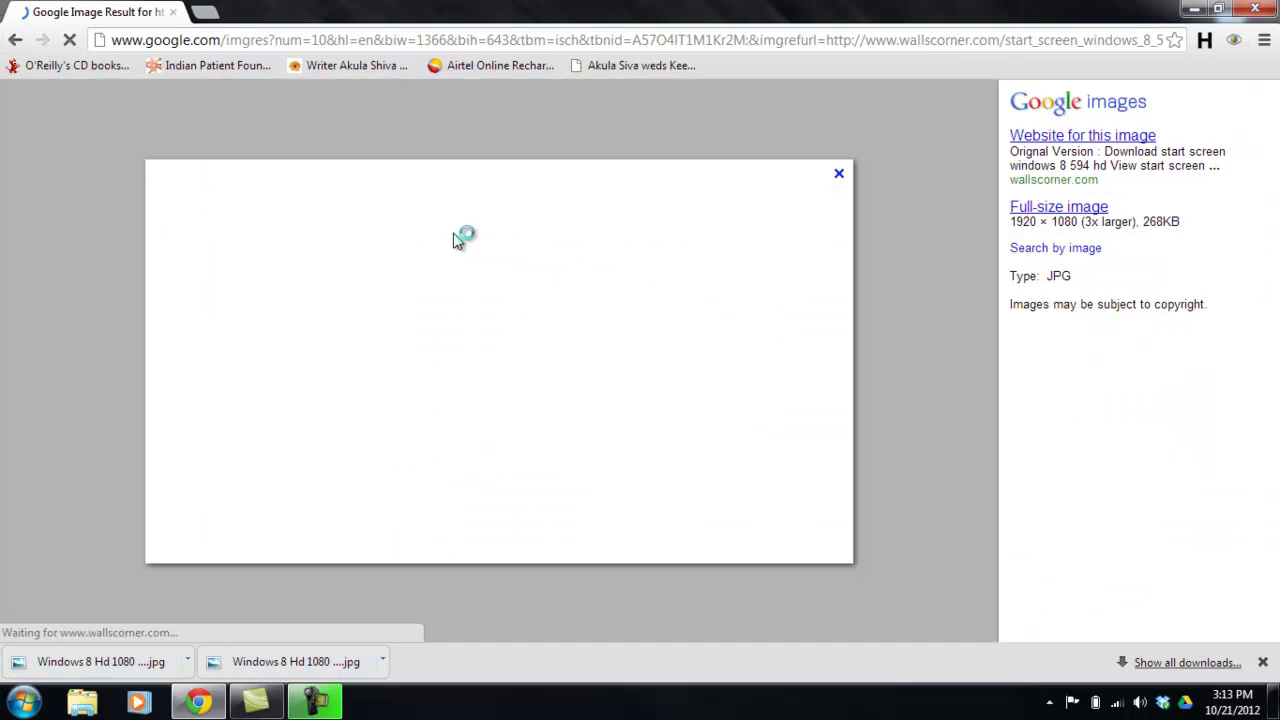
key("BackSpace")
left_click(607, 285)
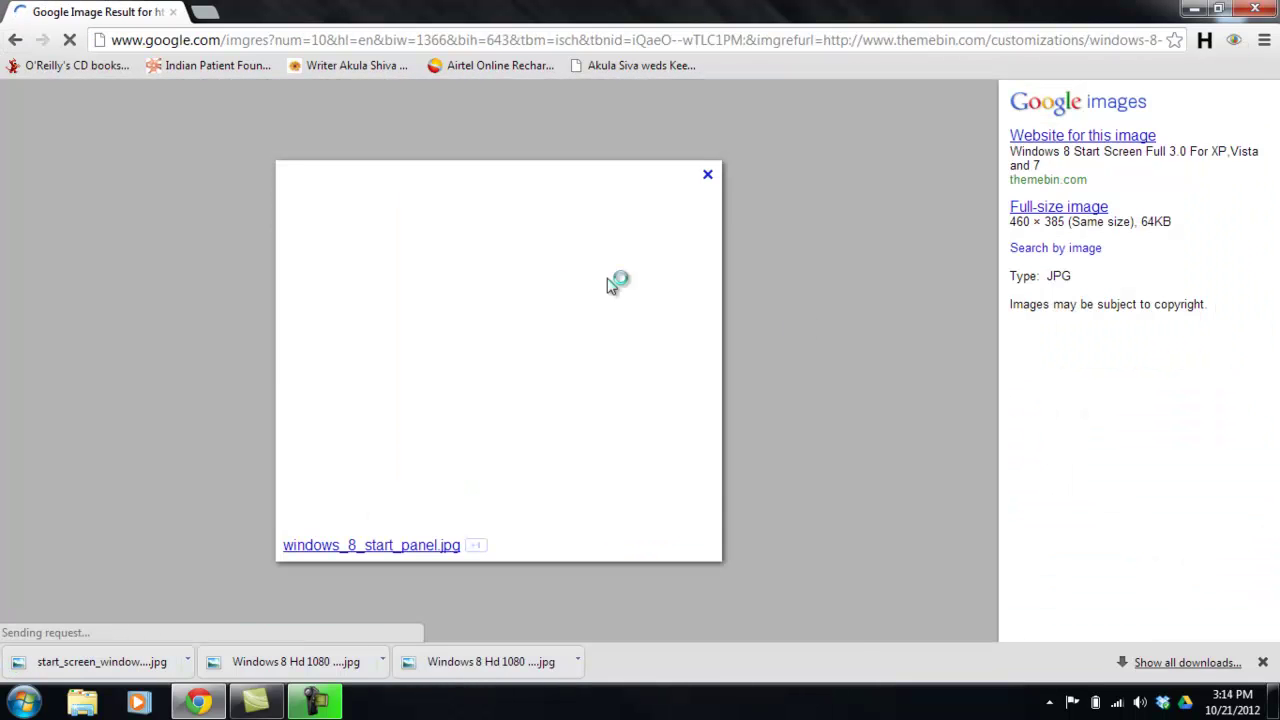
right_click(535, 228)
left_click(560, 240)
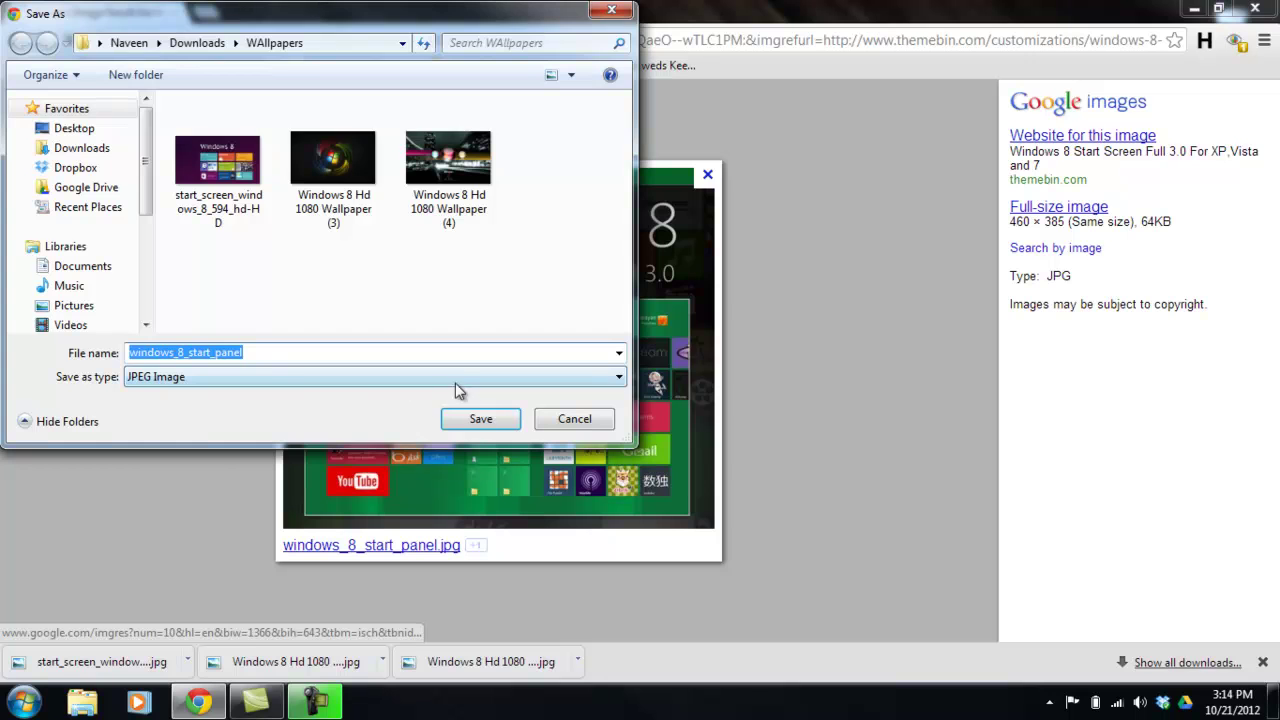
left_click(480, 419)
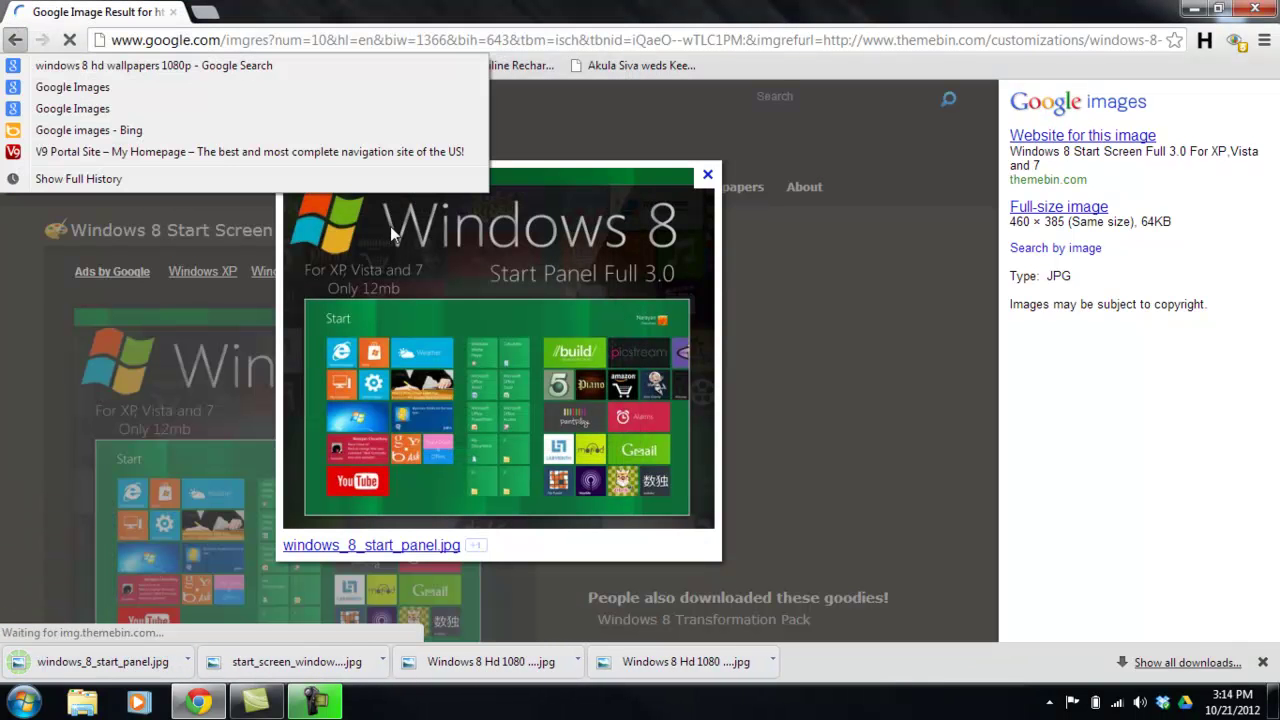
Save the widescreen Windows 8 background into WAllpapers and leave the browser
left_click(150, 65)
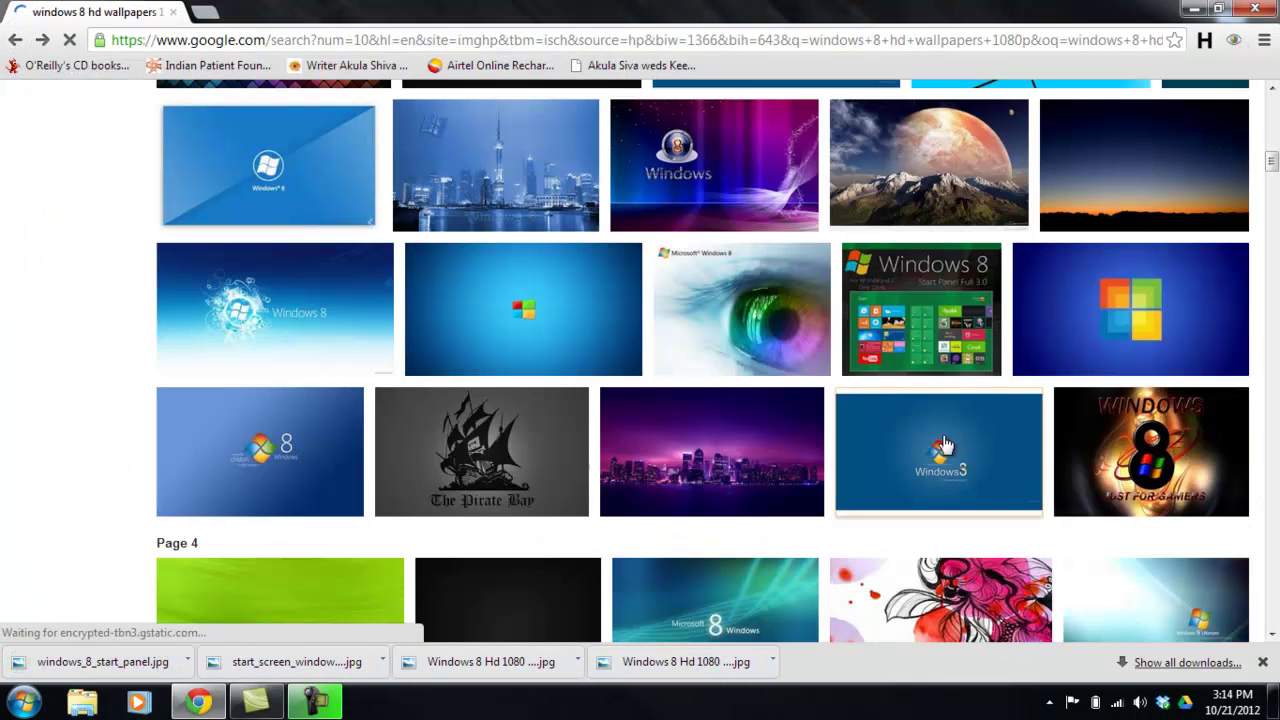
left_click(1150, 450)
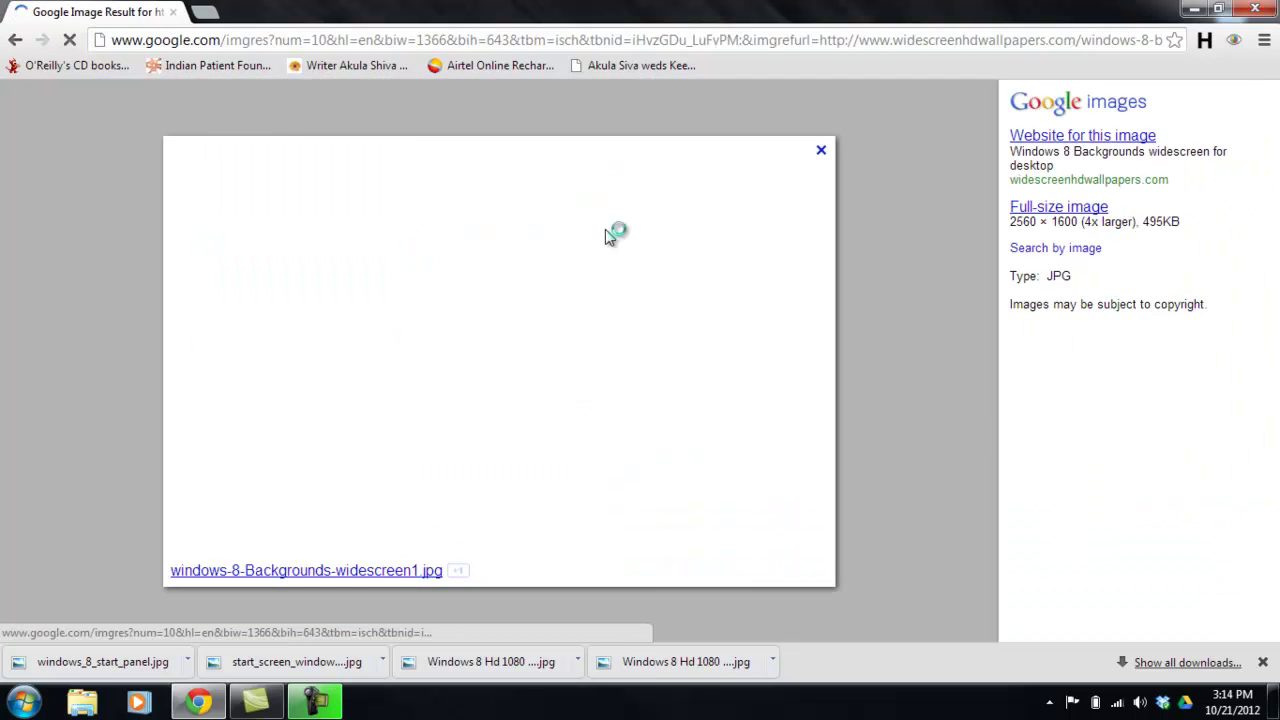
right_click(491, 229)
left_click(540, 262)
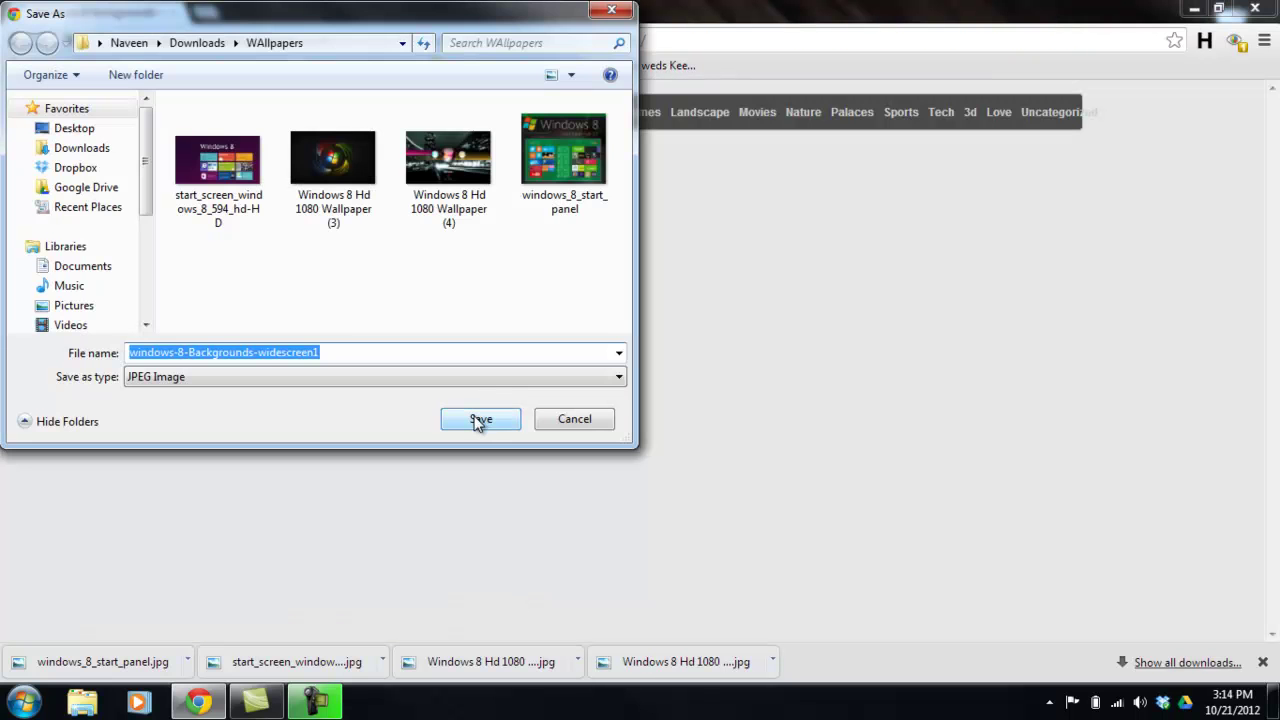
left_click(479, 420)
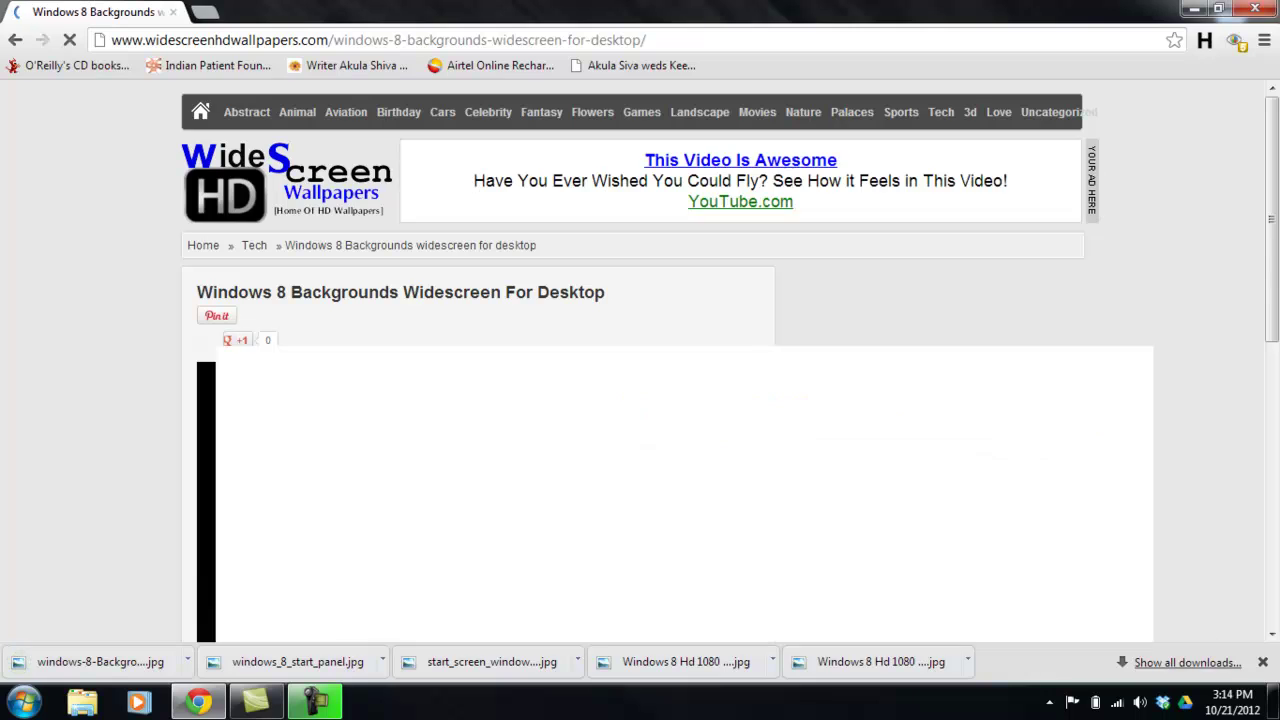
key("super+d")
left_click(314, 701)
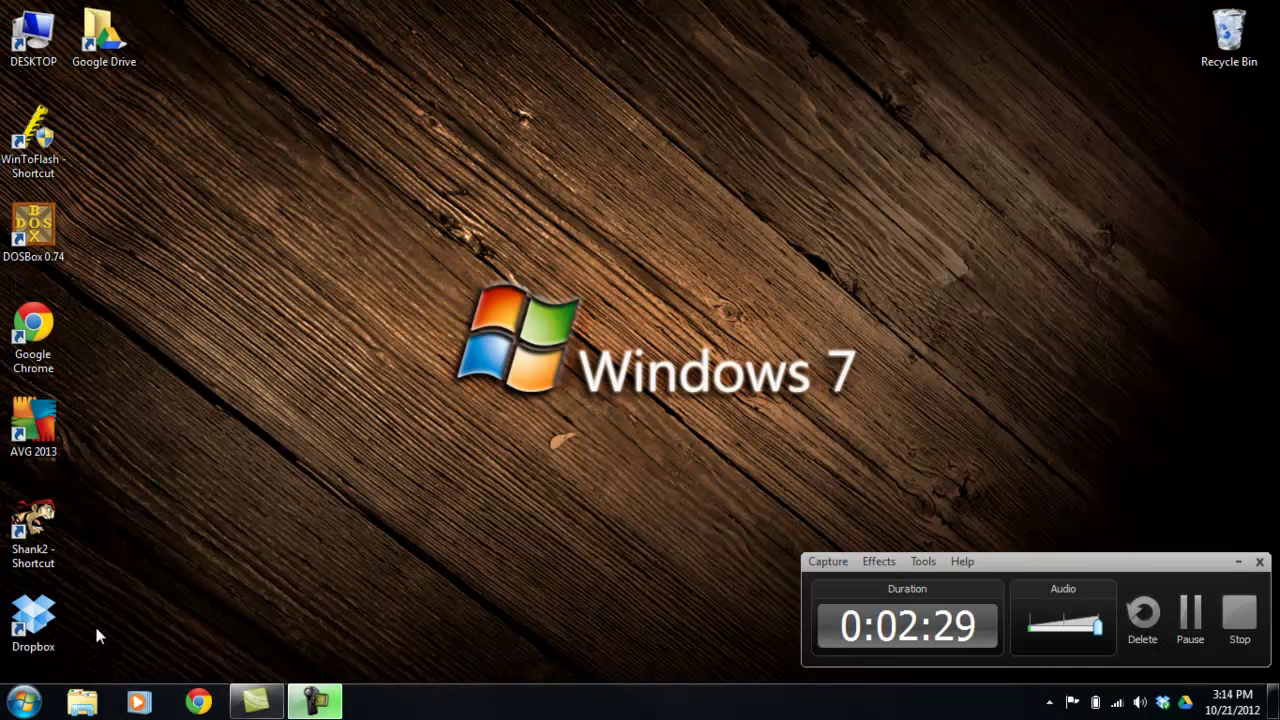
Browse from Computer to Downloads > WAllpapers, showing the five saved wallpapers
left_click(24, 701)
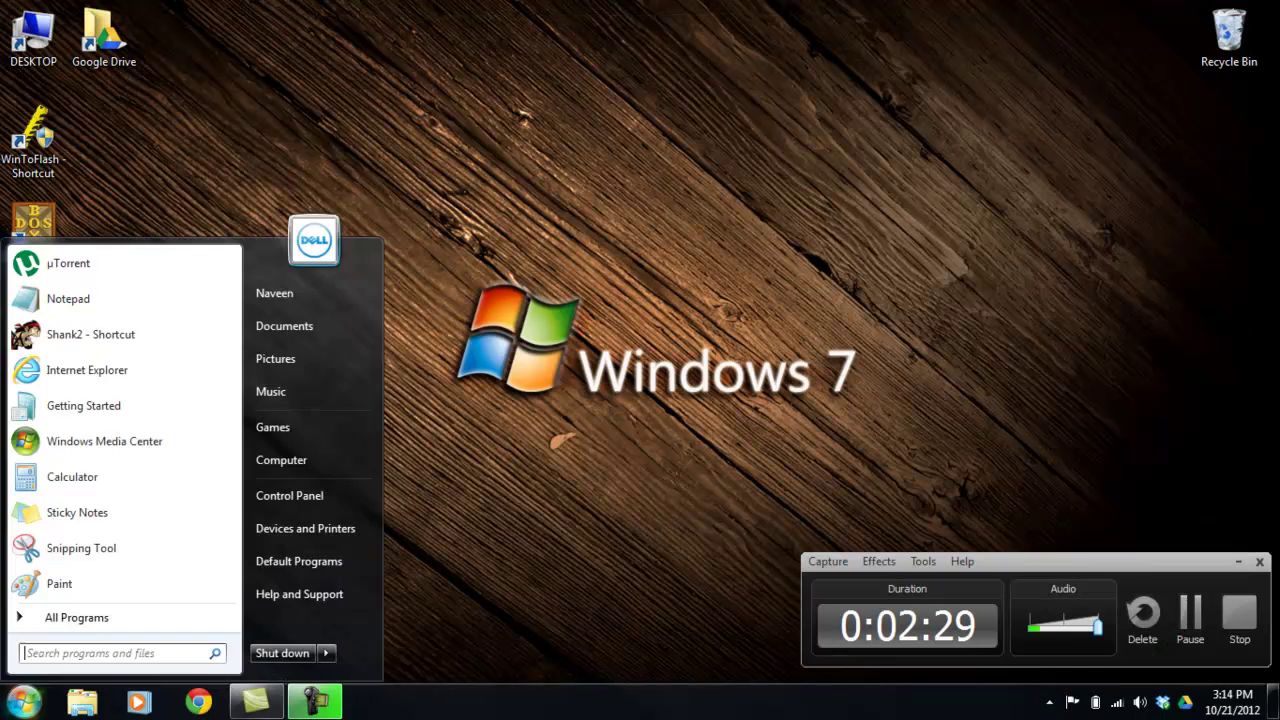
left_click(289, 455)
left_click(90, 160)
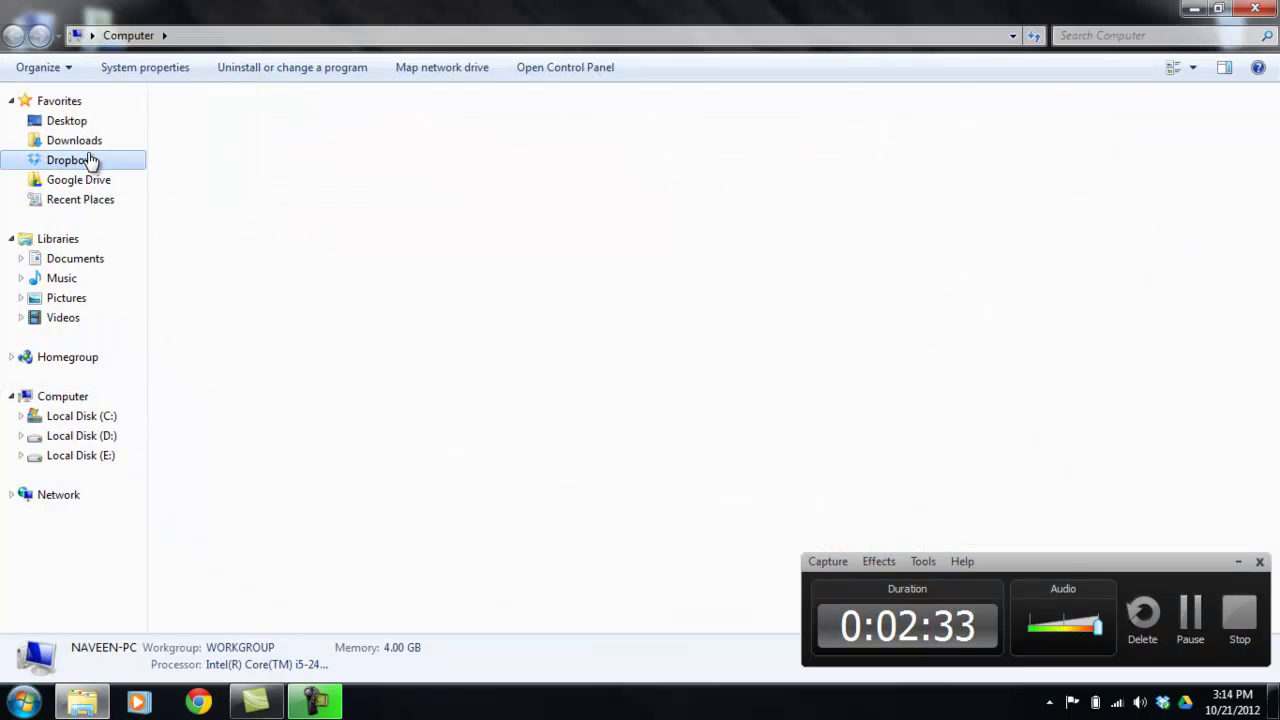
left_click(80, 141)
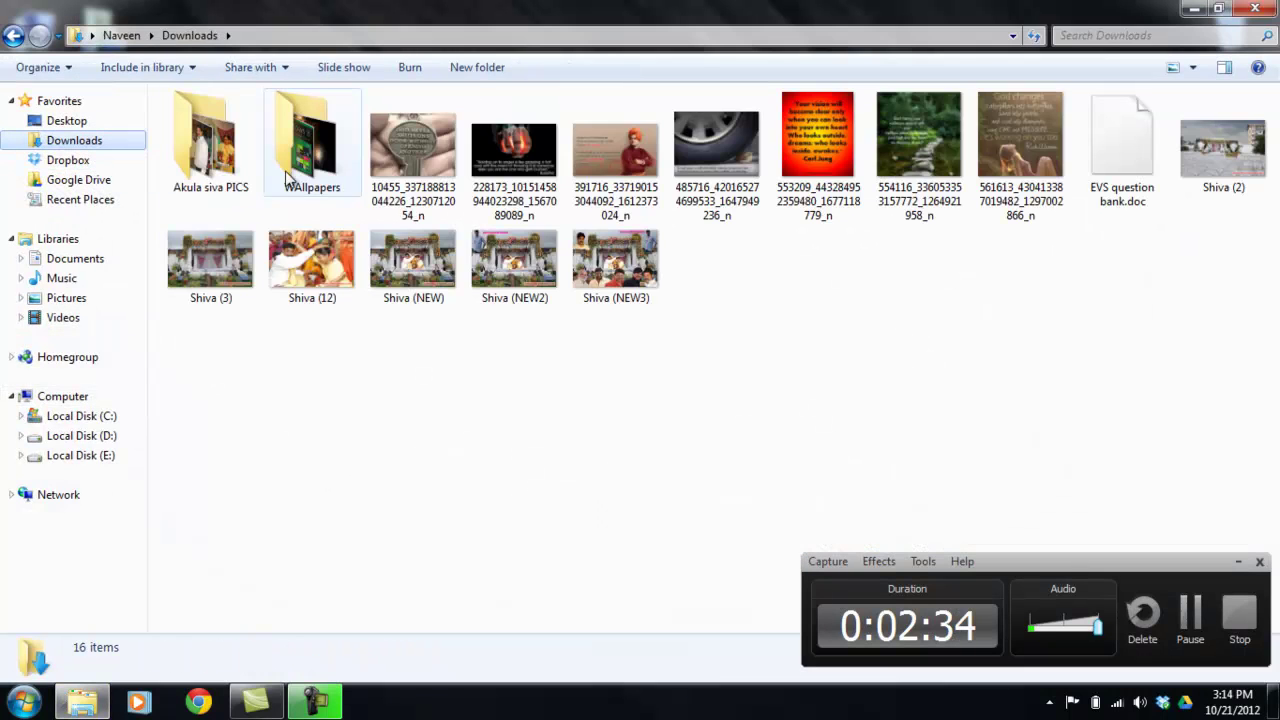
double_click(330, 195)
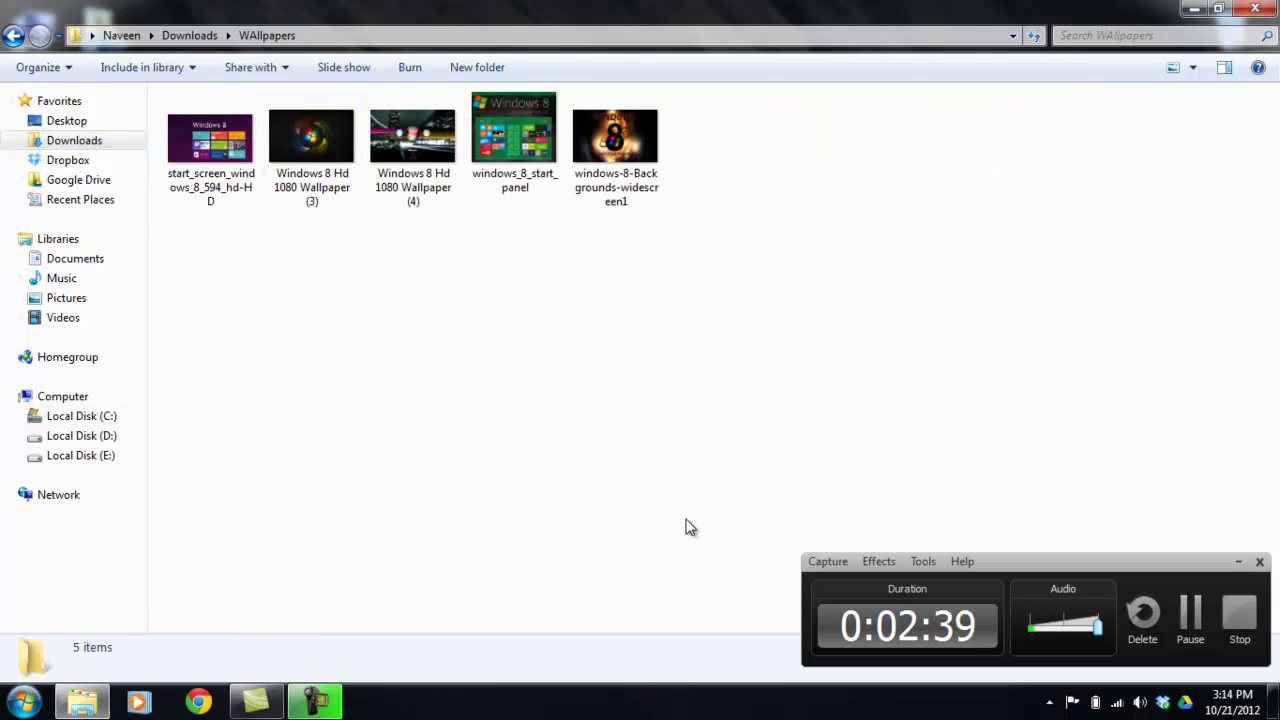
key("super+d")
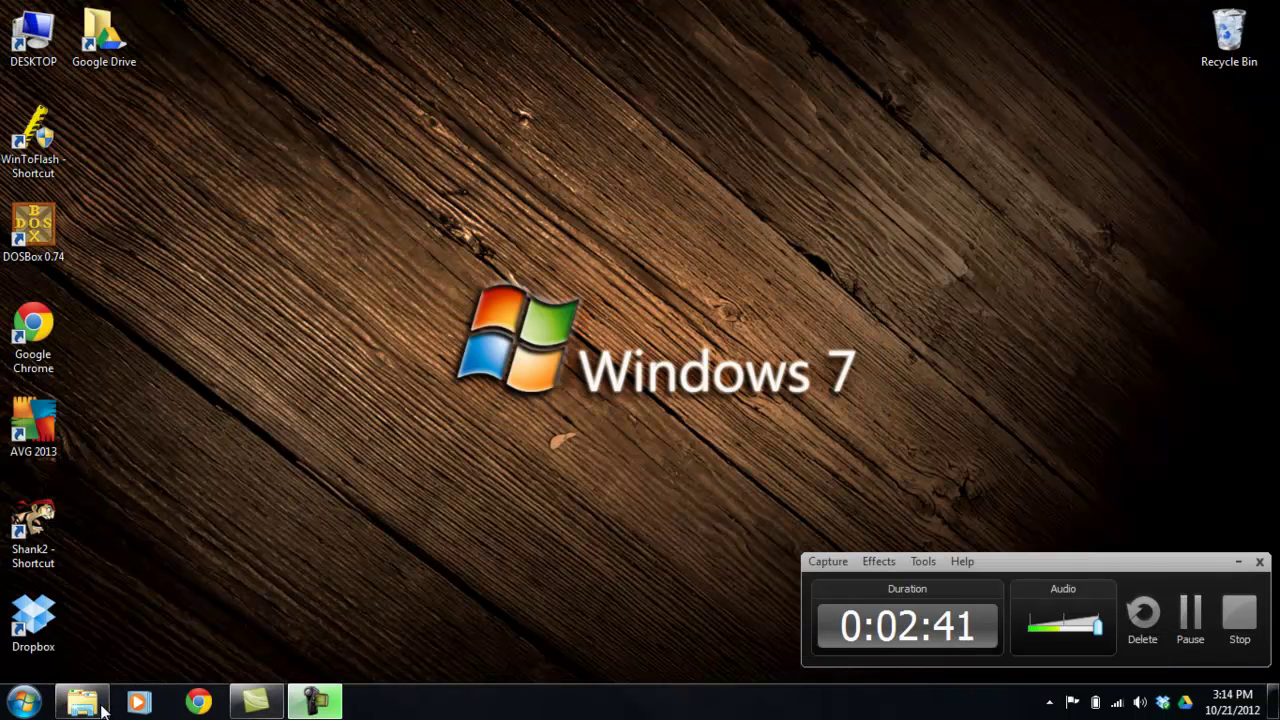
key("super+d")
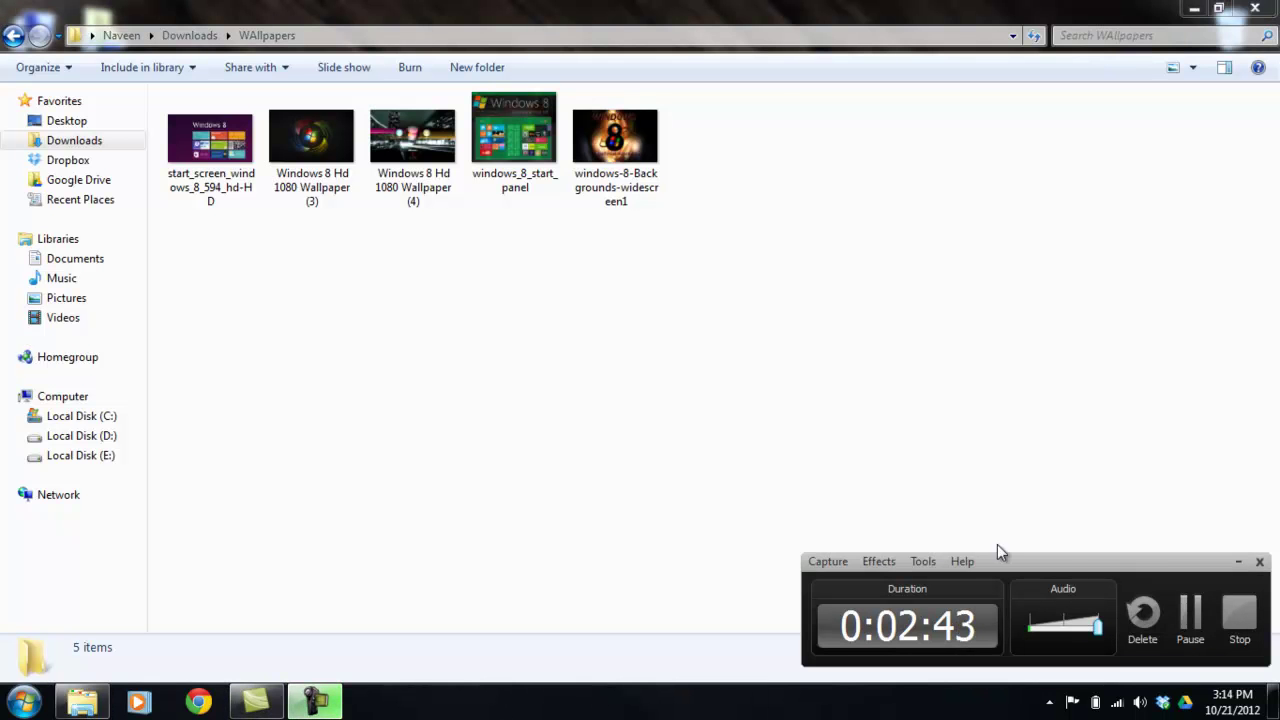
left_click(1240, 561)
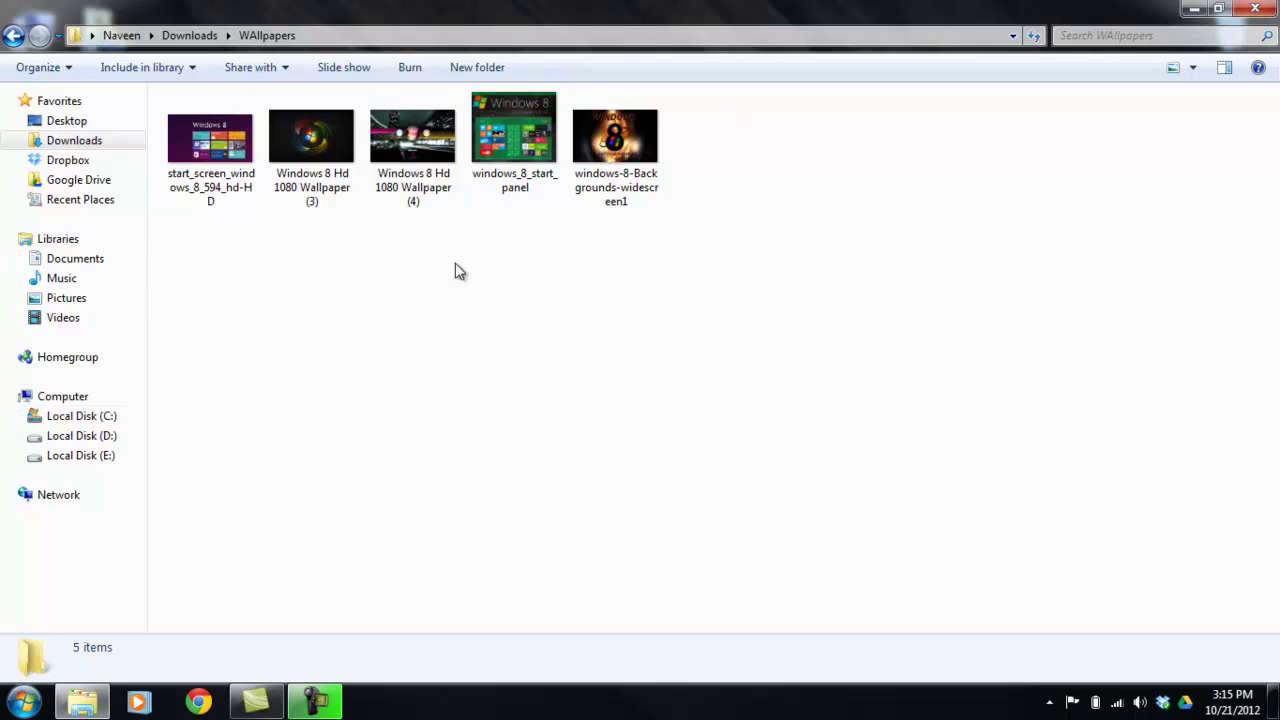
Set all five selected WAllpapers images as the desktop background
left_click_drag(190, 302, 640, 150)
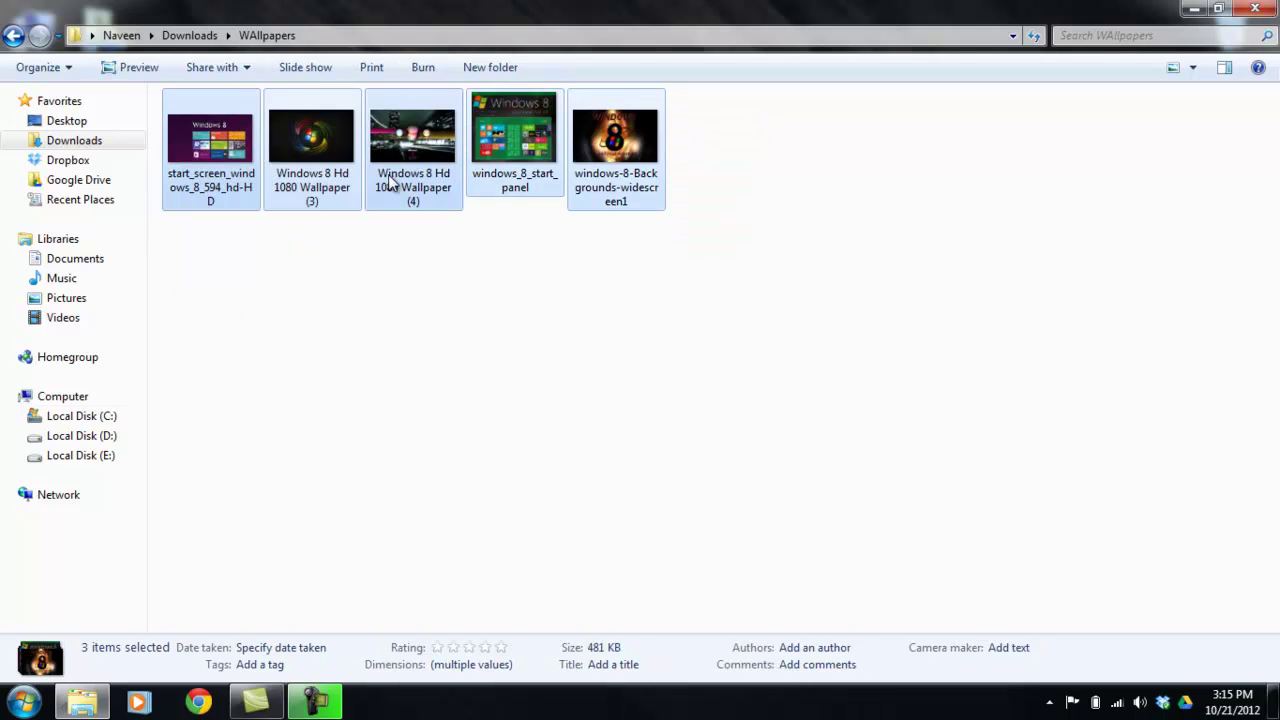
right_click(347, 162)
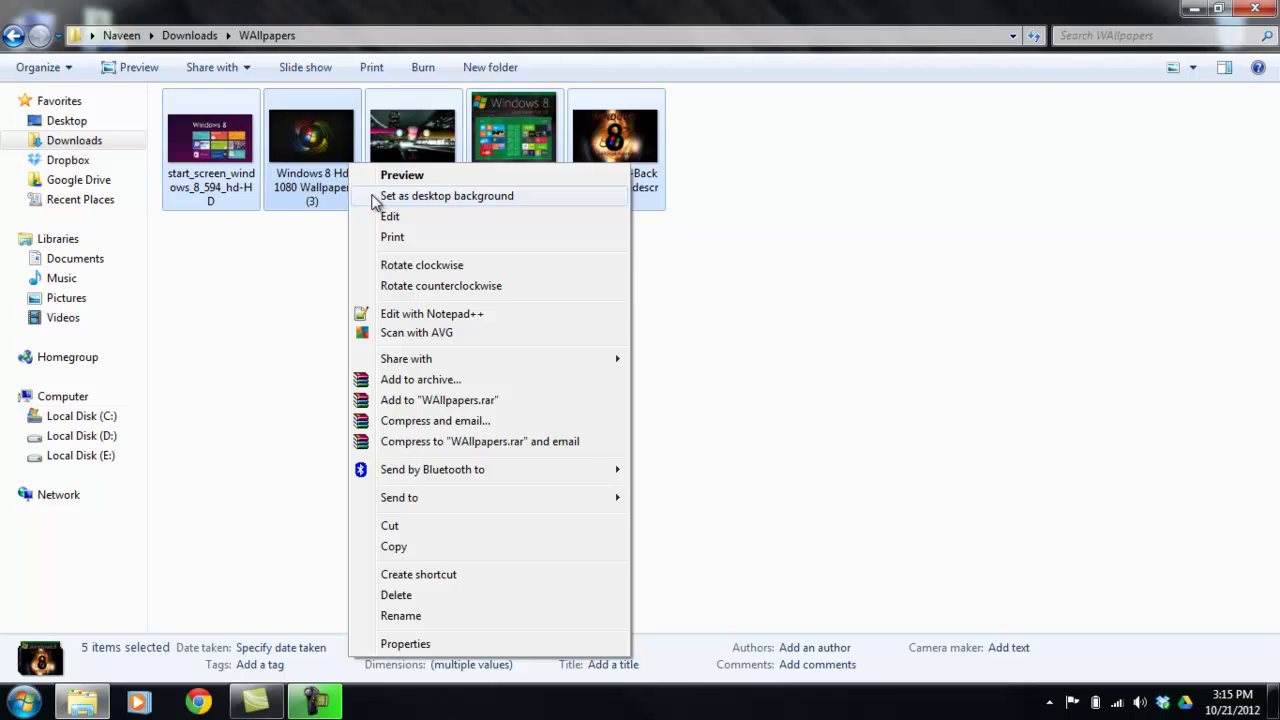
left_click(373, 196)
left_click(572, 370)
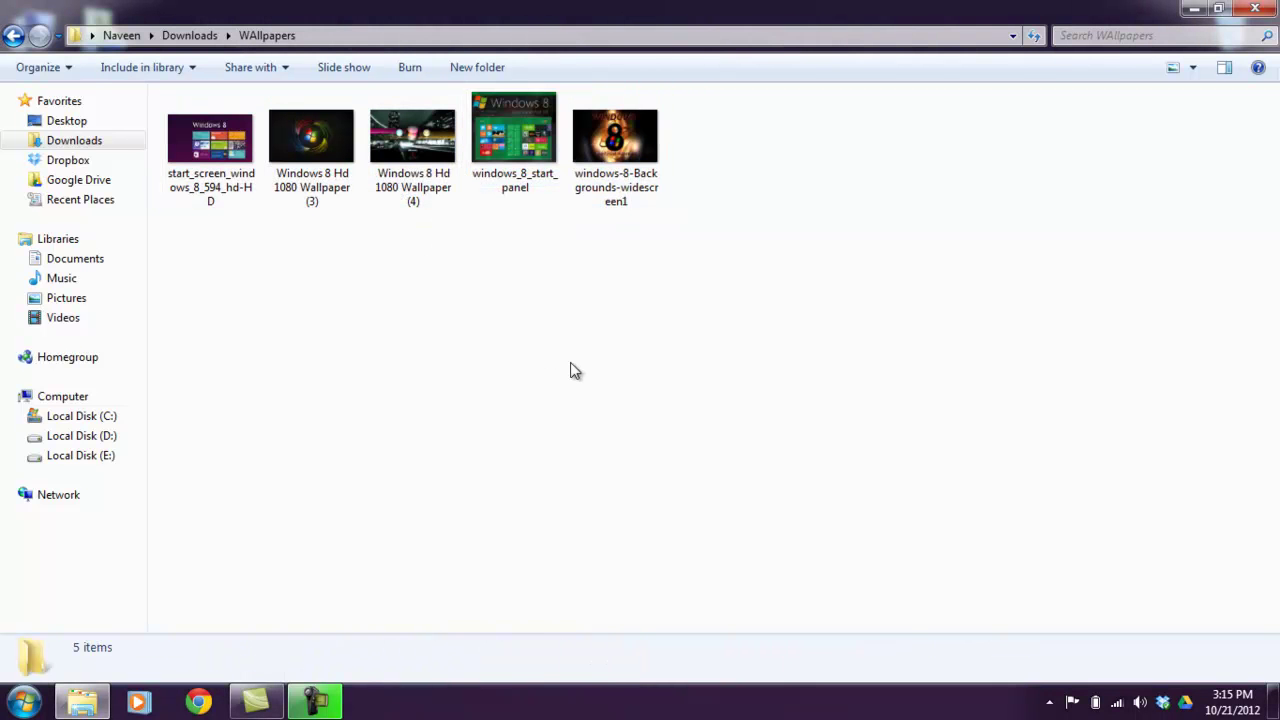
Close Explorer and advance the desktop slideshow four times with Next desktop background
left_click(1270, 8)
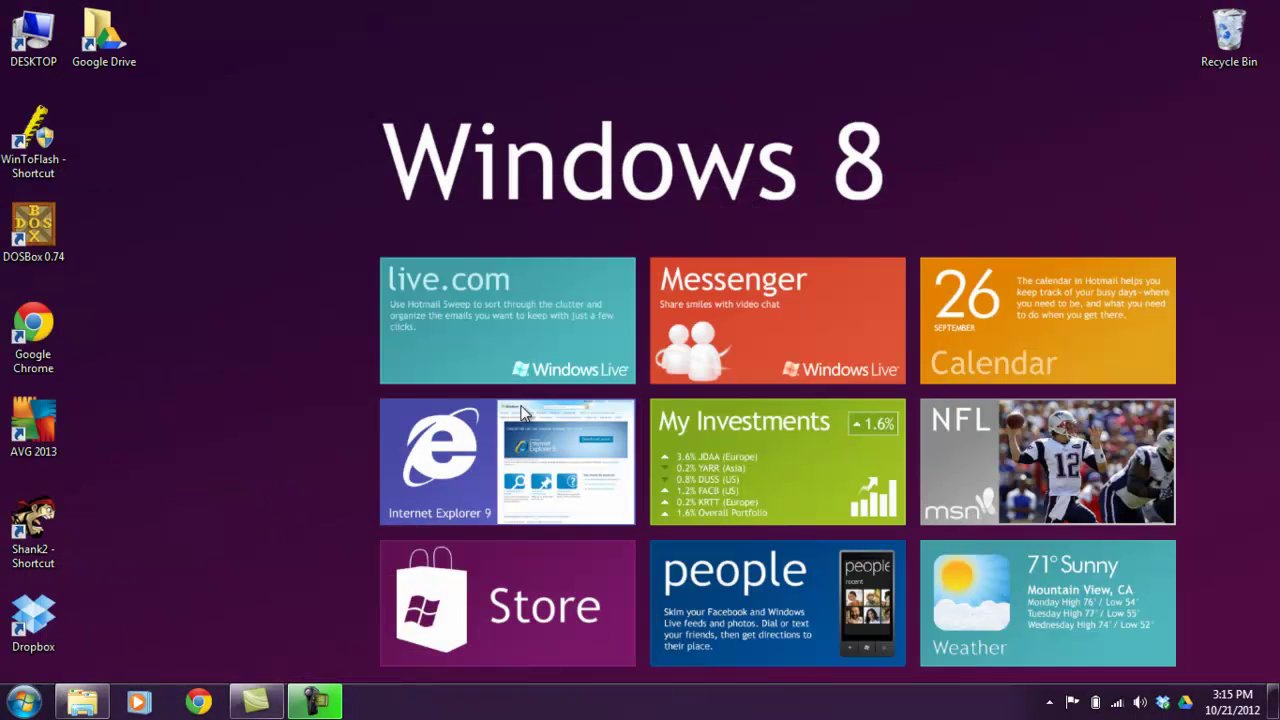
right_click(541, 203)
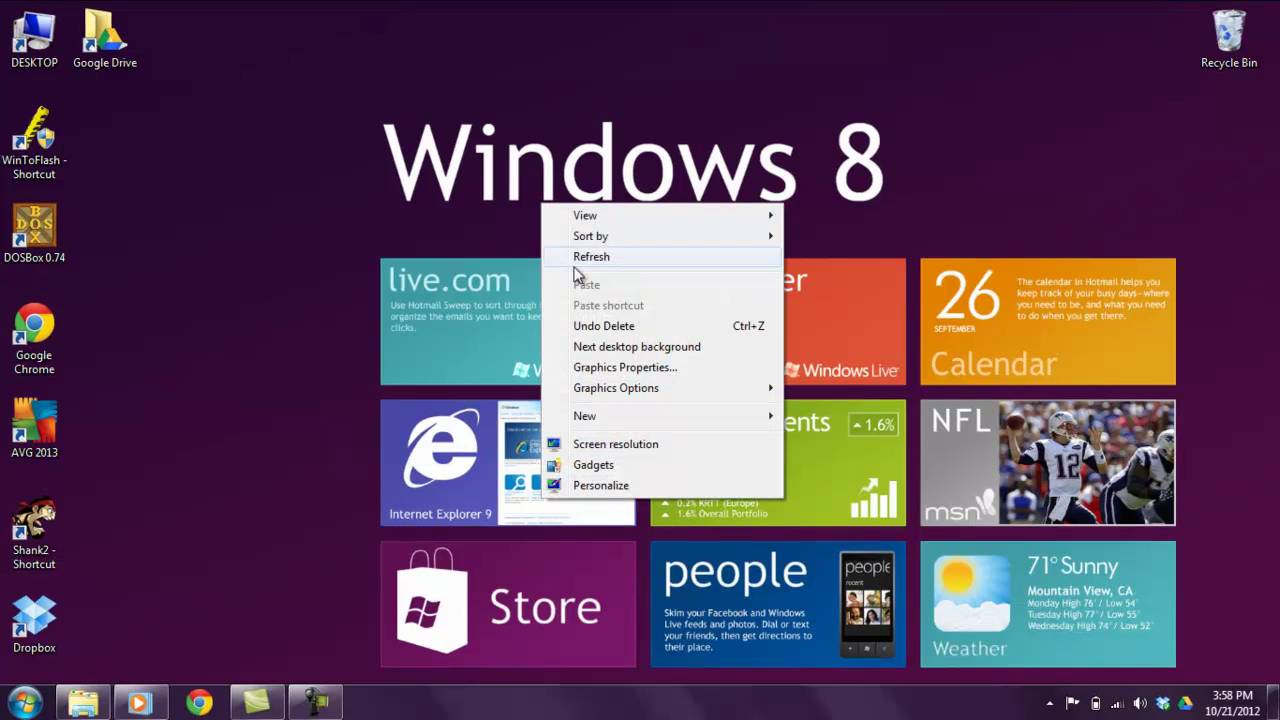
left_click(597, 346)
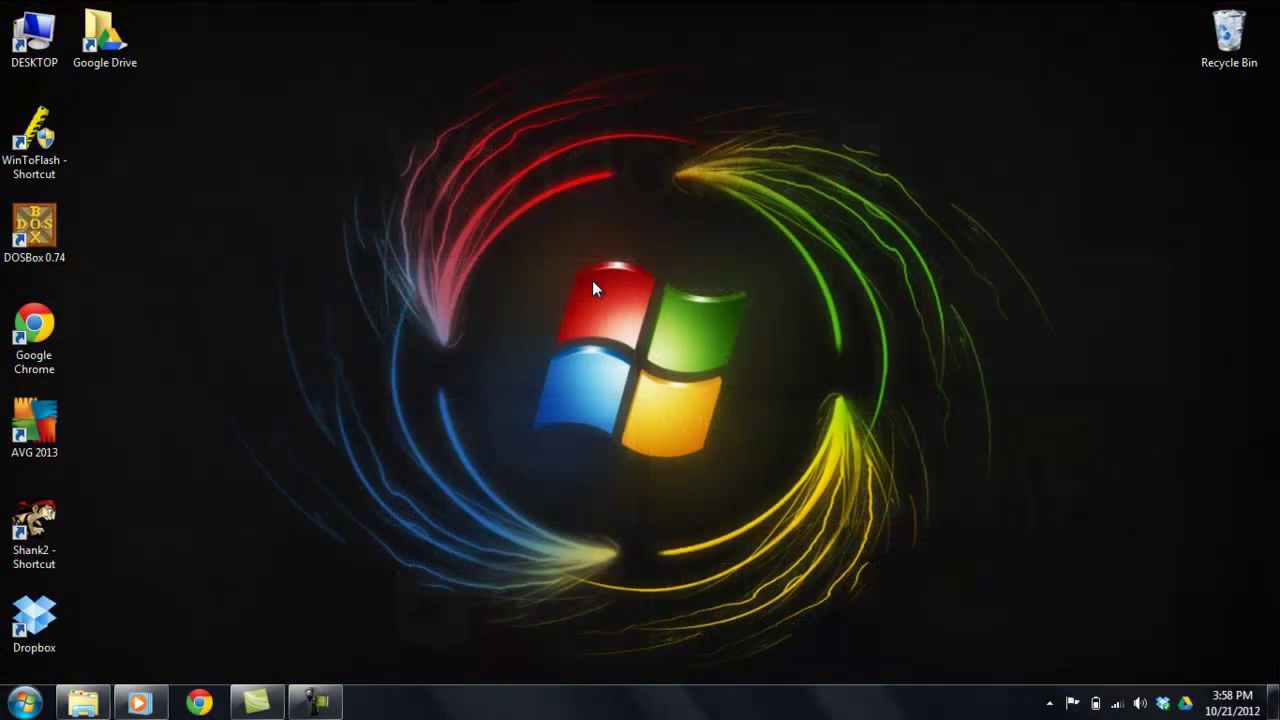
right_click(592, 280)
left_click(640, 419)
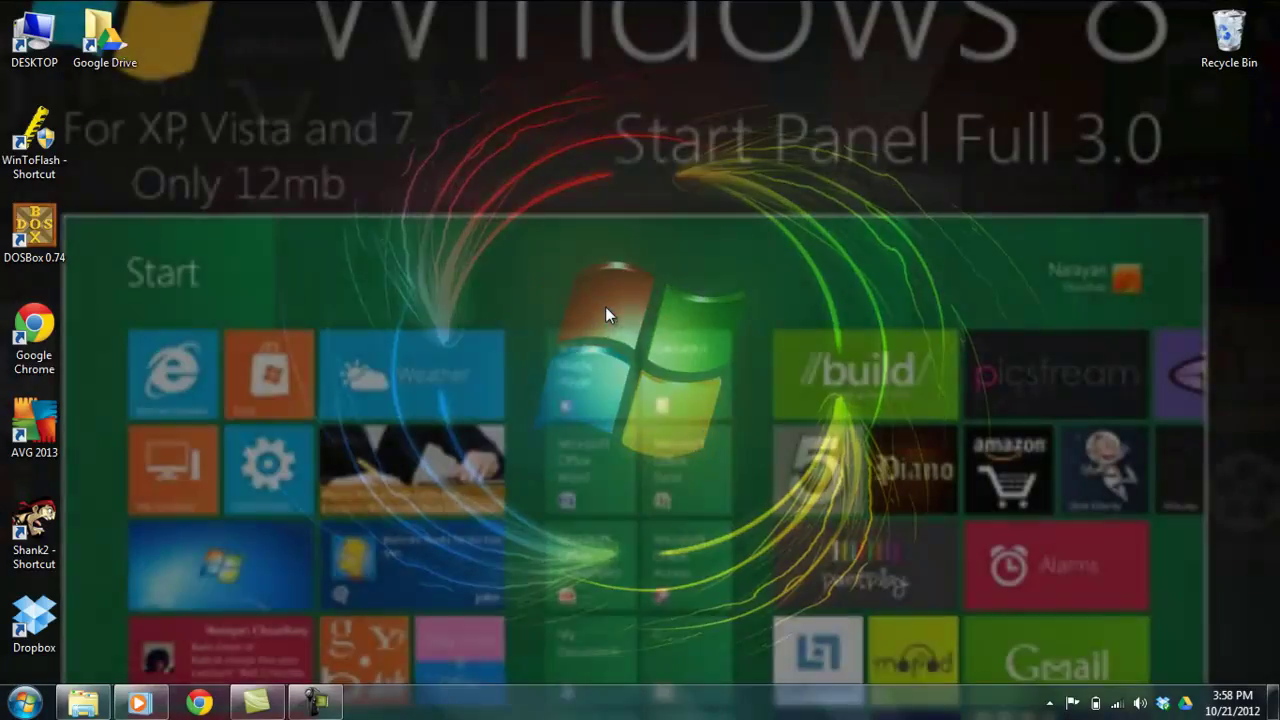
right_click(606, 310)
left_click(686, 452)
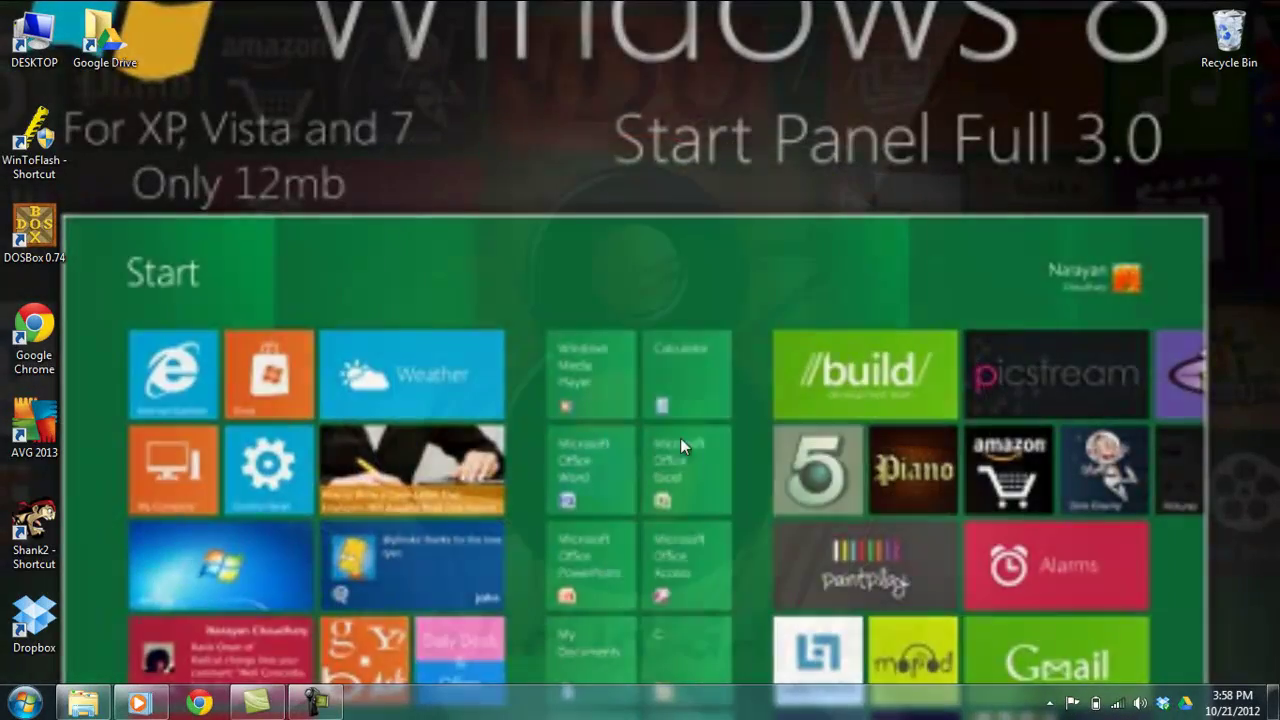
right_click(626, 327)
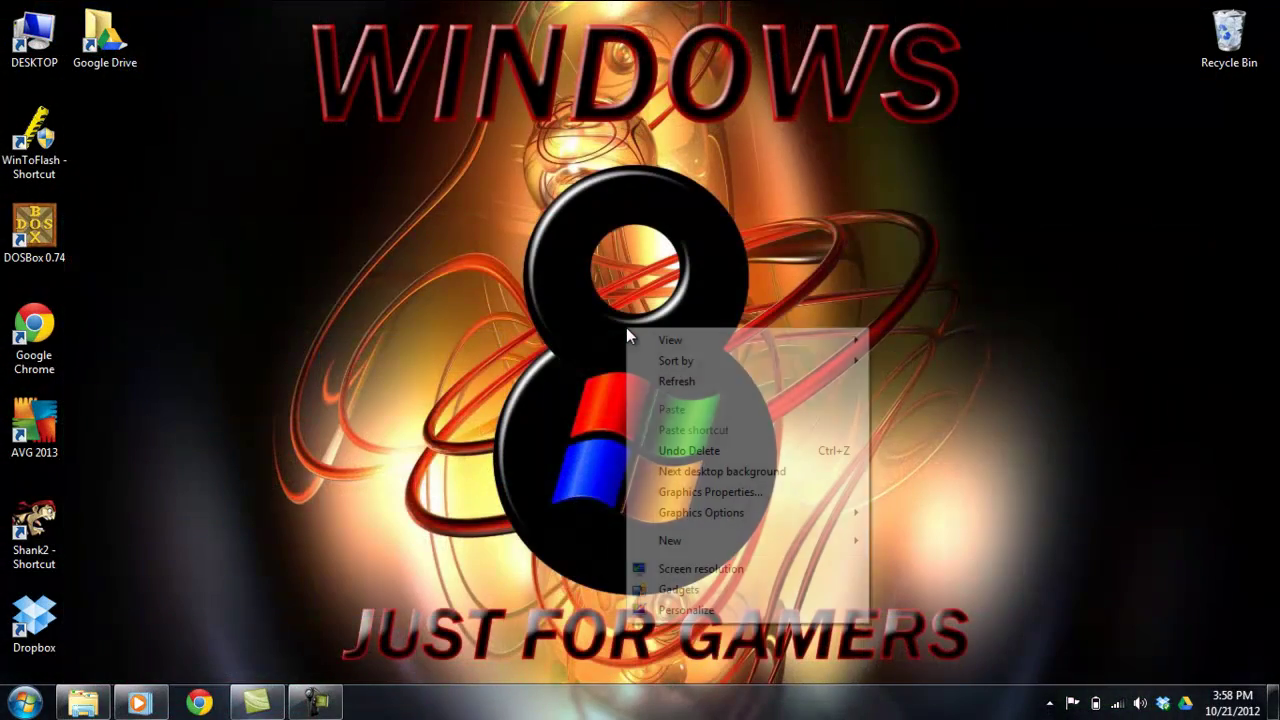
left_click(681, 472)
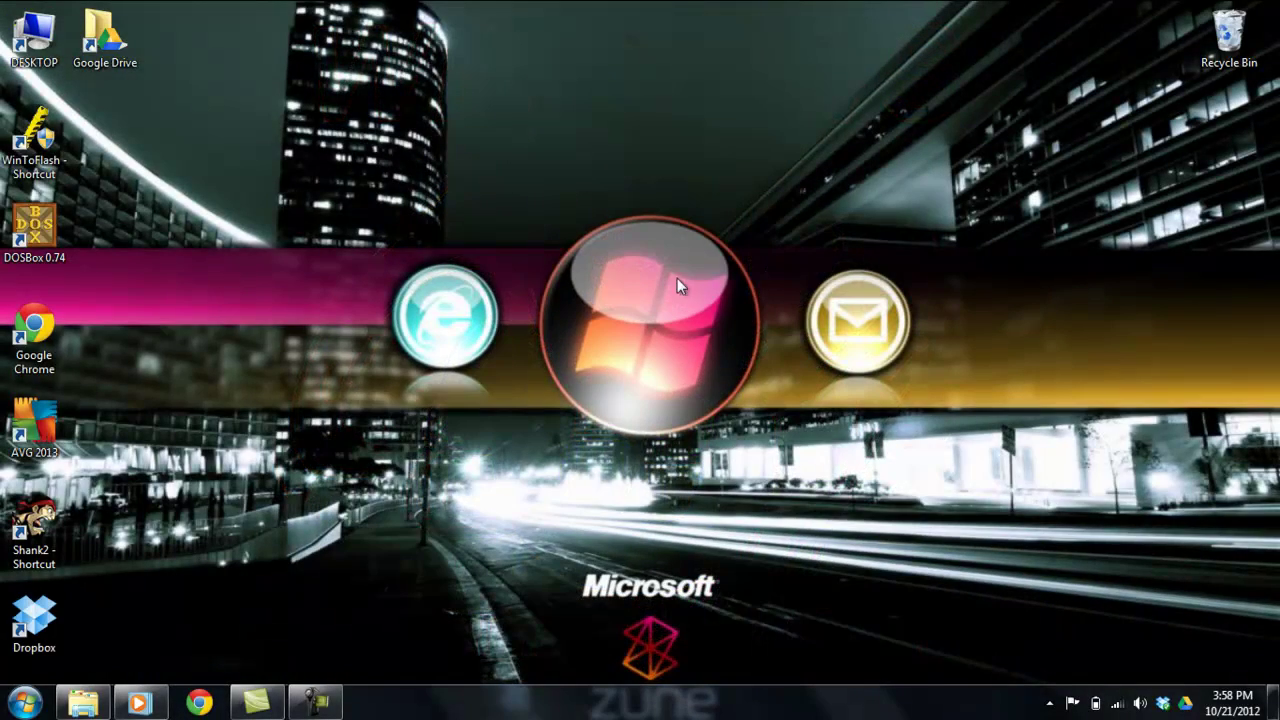
right_click(517, 205)
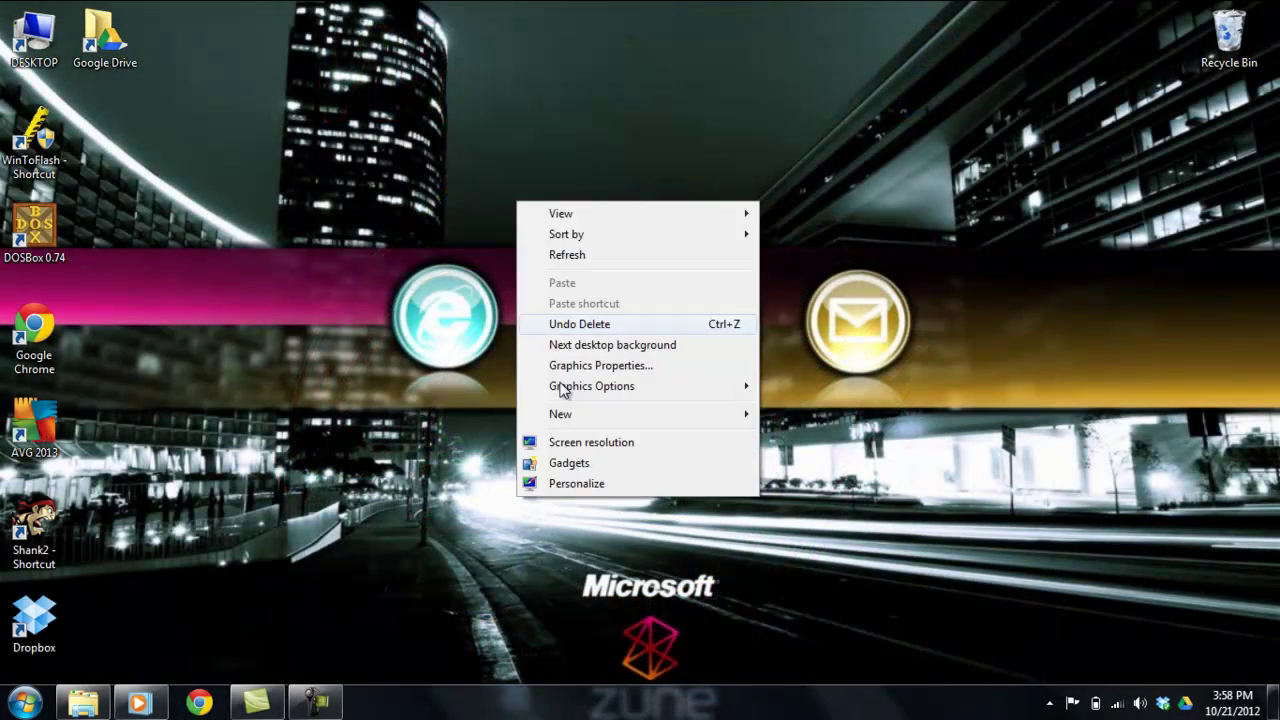
Configure the Desktop Background slideshow: shuffle off, 10-second interval, Fill position
left_click(583, 480)
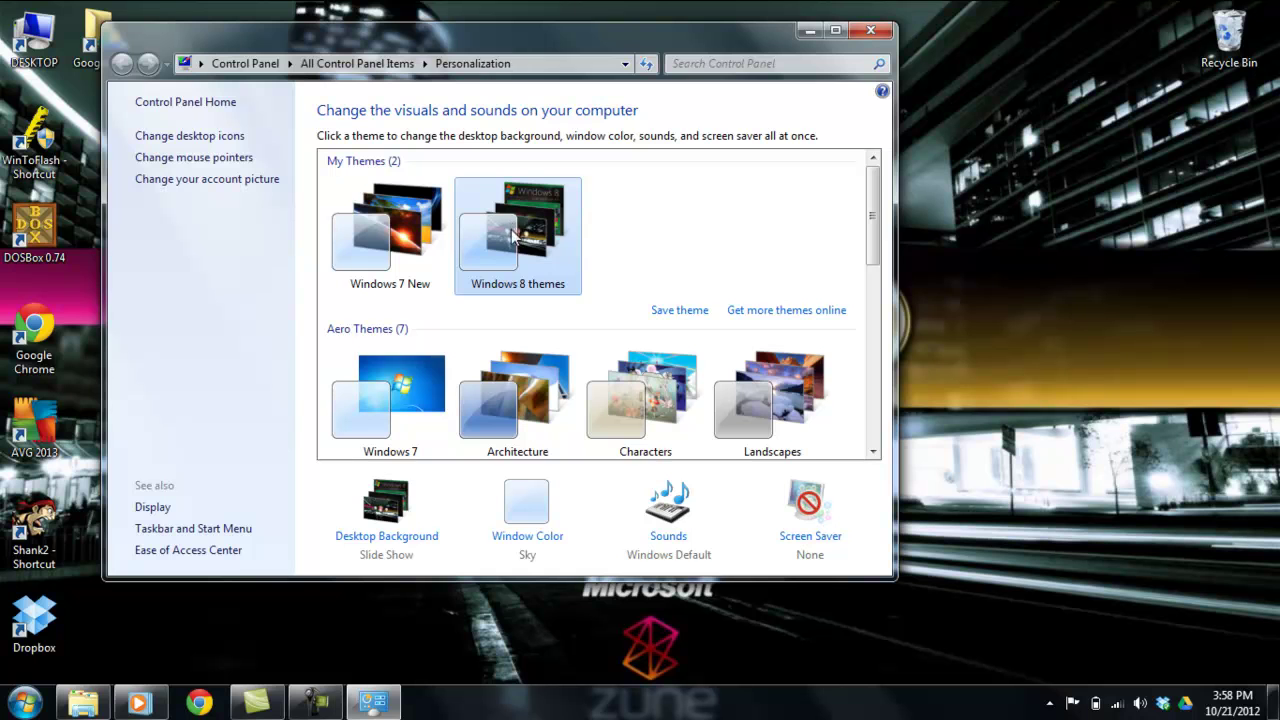
left_click(430, 537)
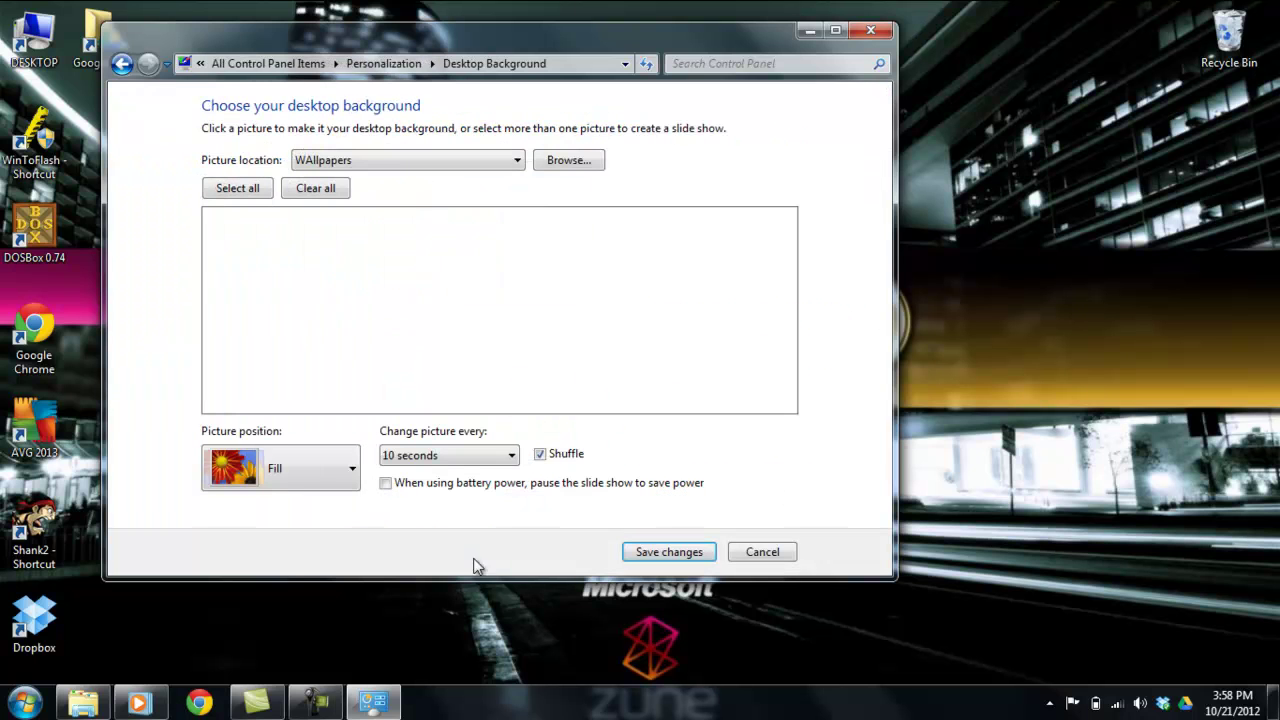
left_click(540, 454)
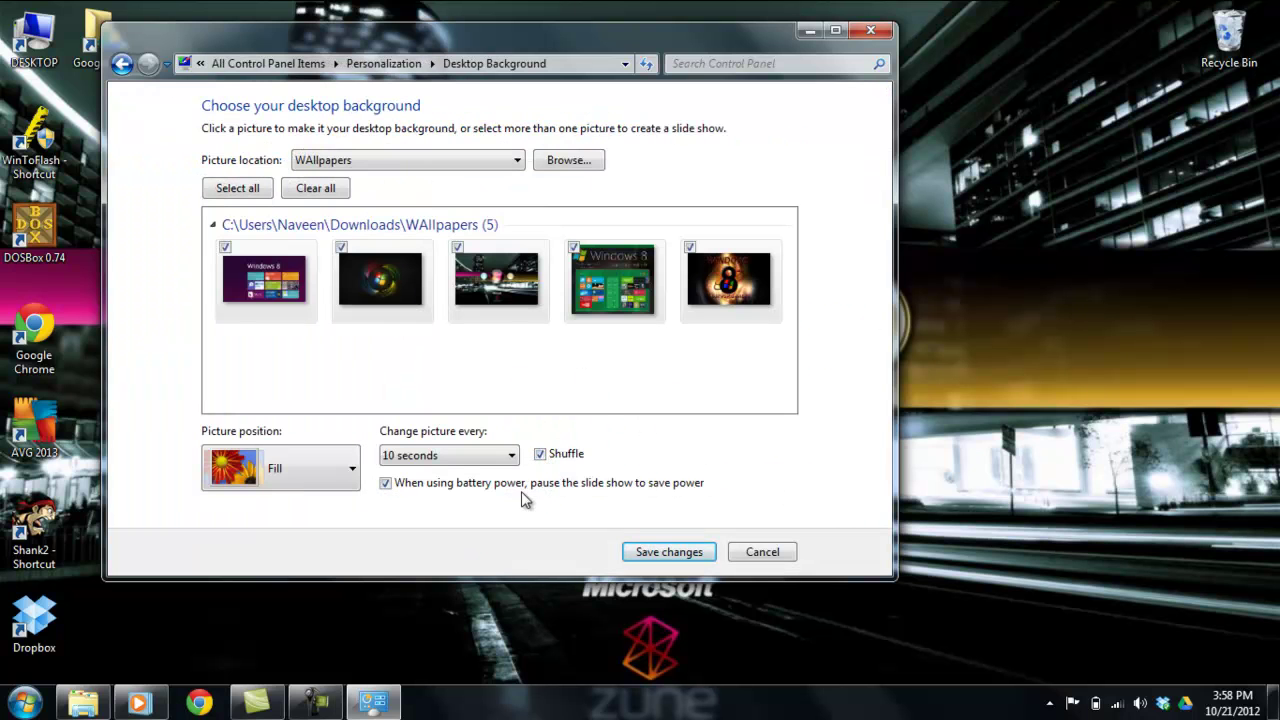
left_click(541, 457)
left_click(480, 462)
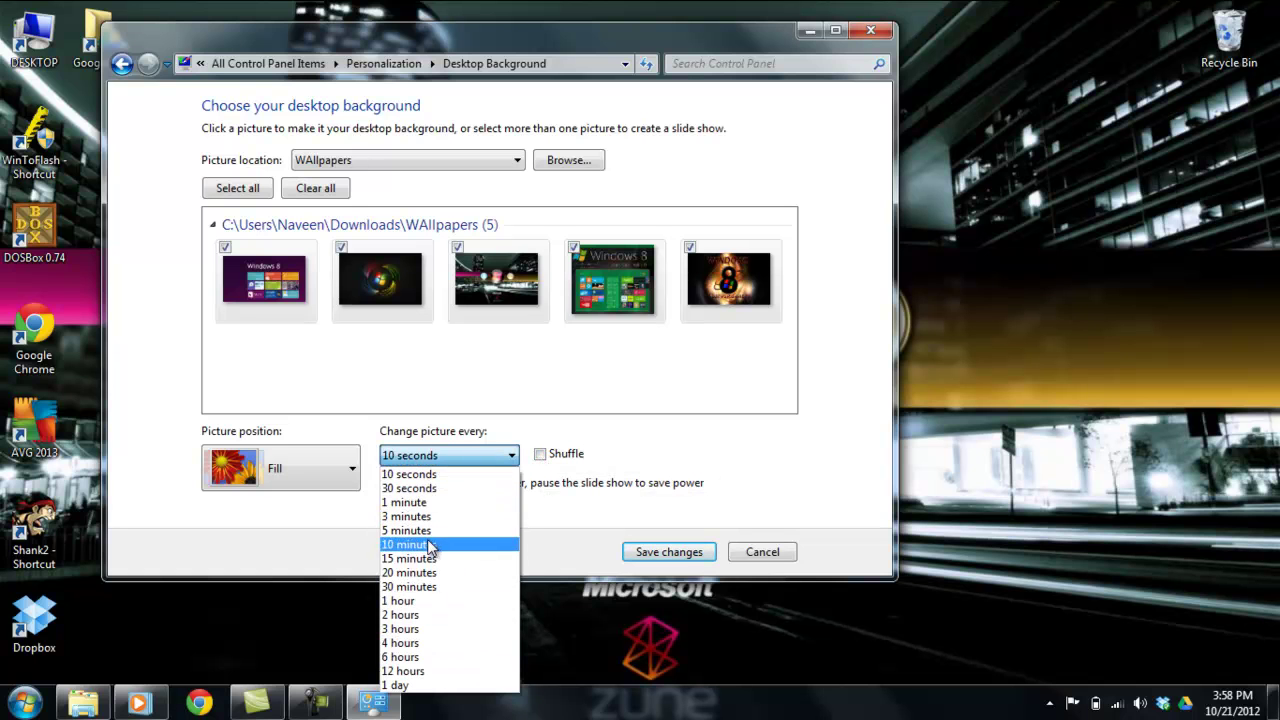
left_click(453, 472)
left_click(328, 479)
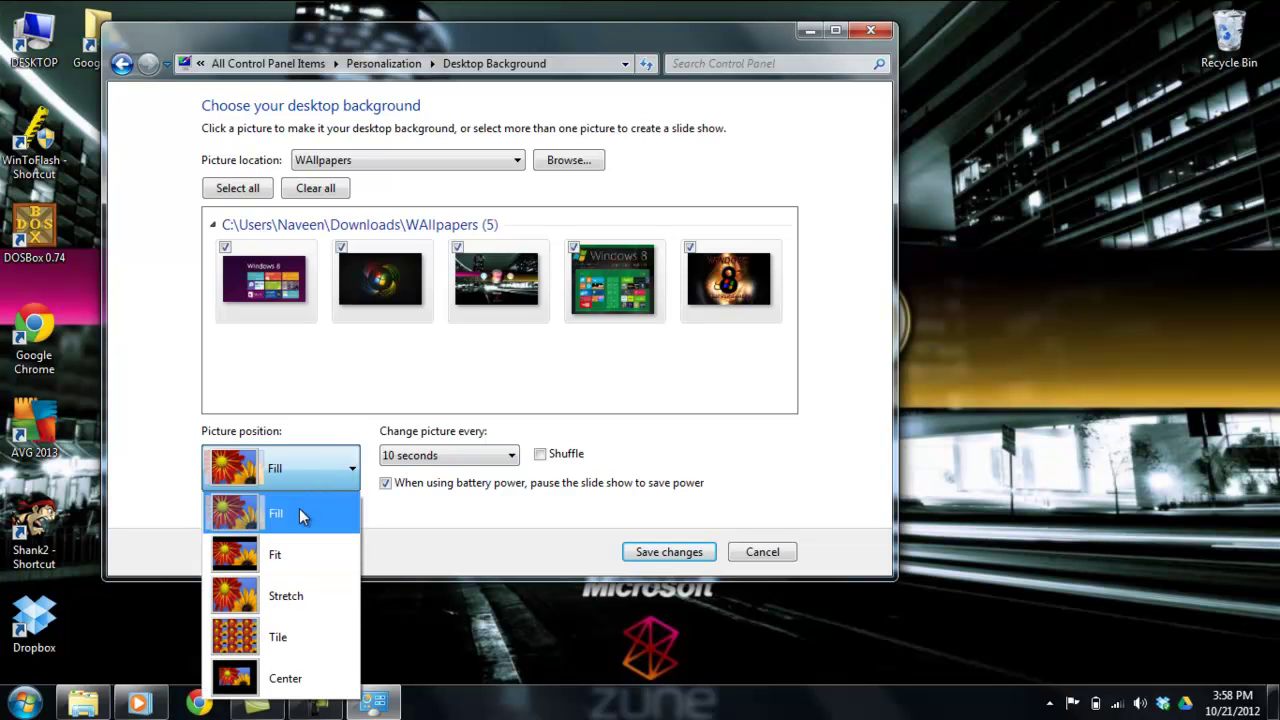
left_click(310, 476)
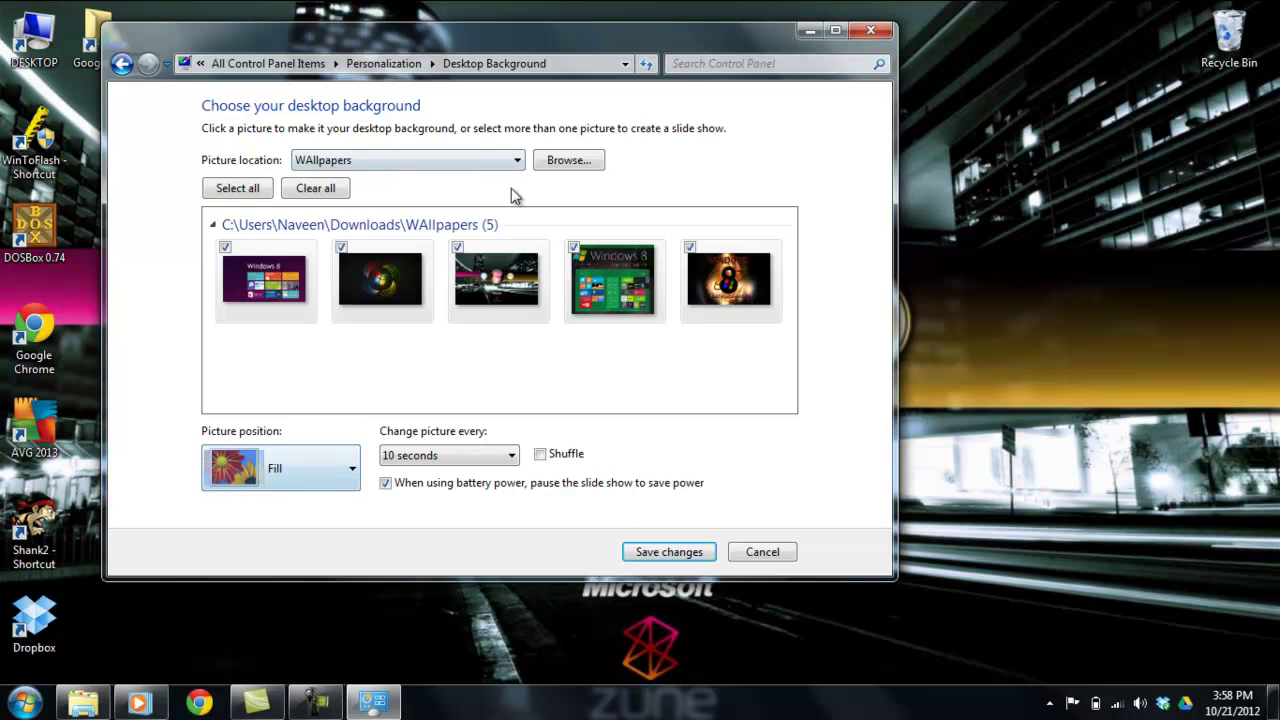
Save the slideshow background and switch the window colour to Sea
left_click(644, 556)
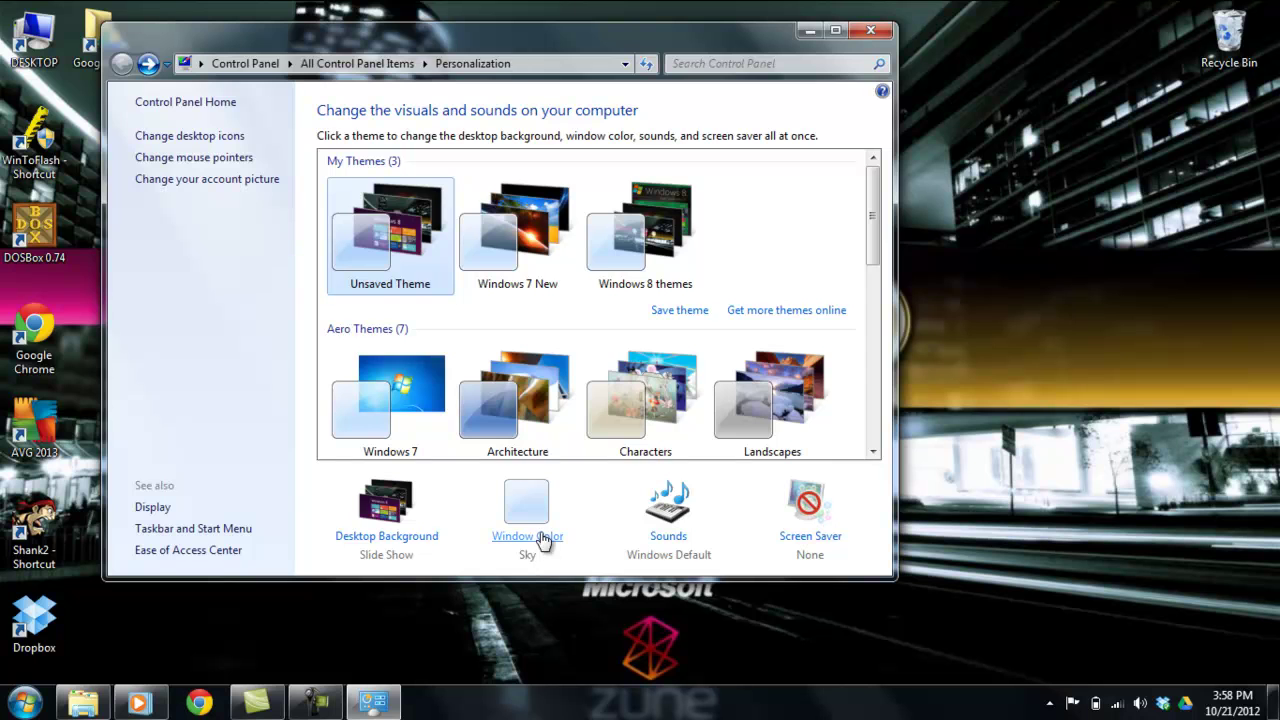
left_click(541, 540)
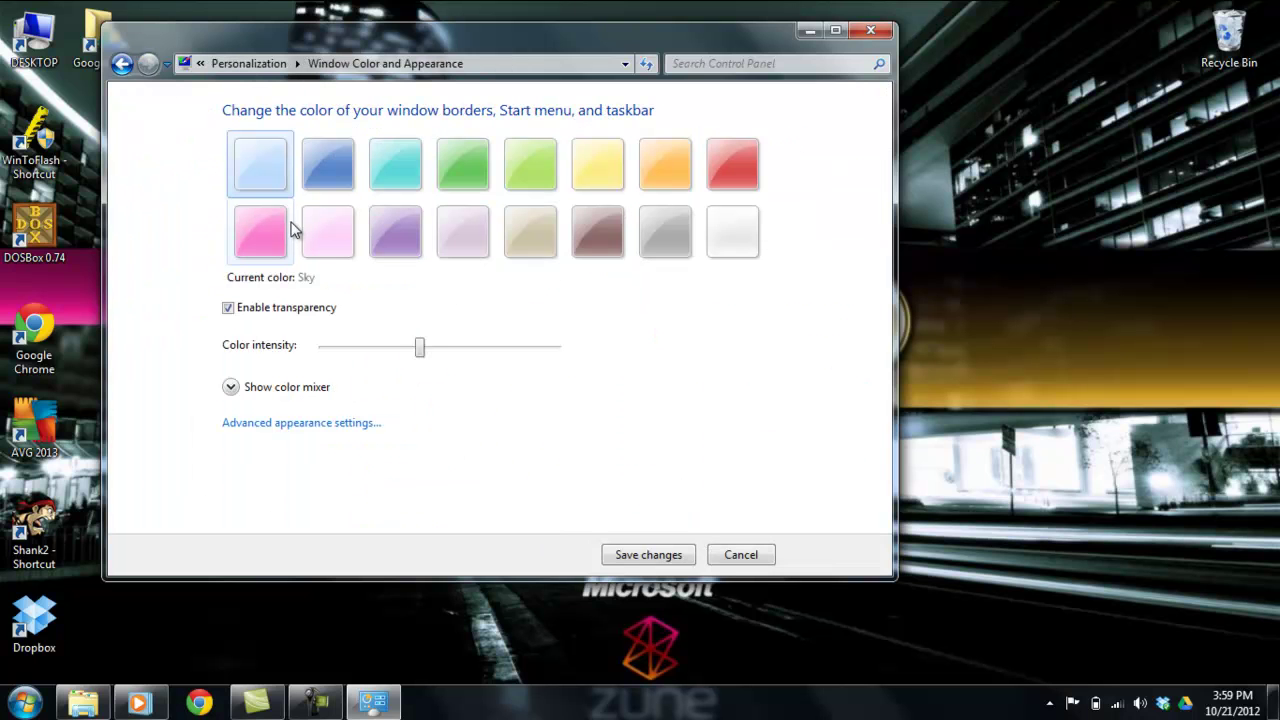
left_click(335, 170)
left_click(374, 178)
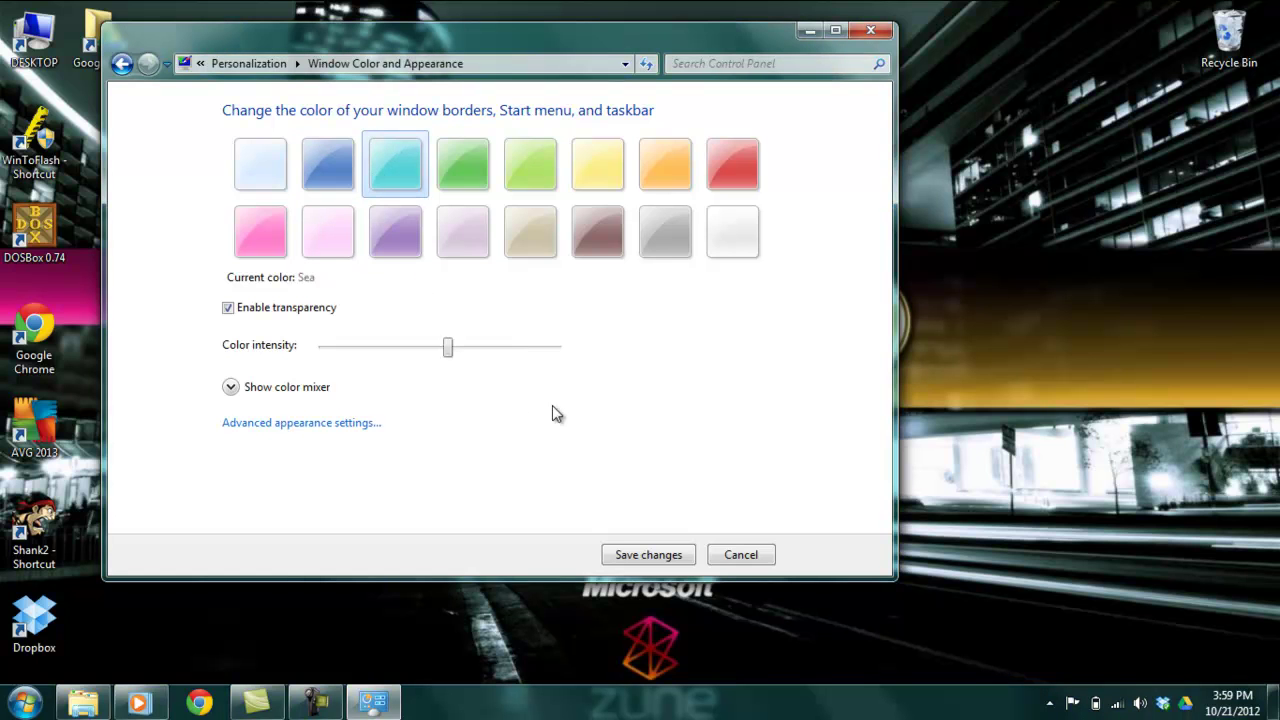
left_click(621, 558)
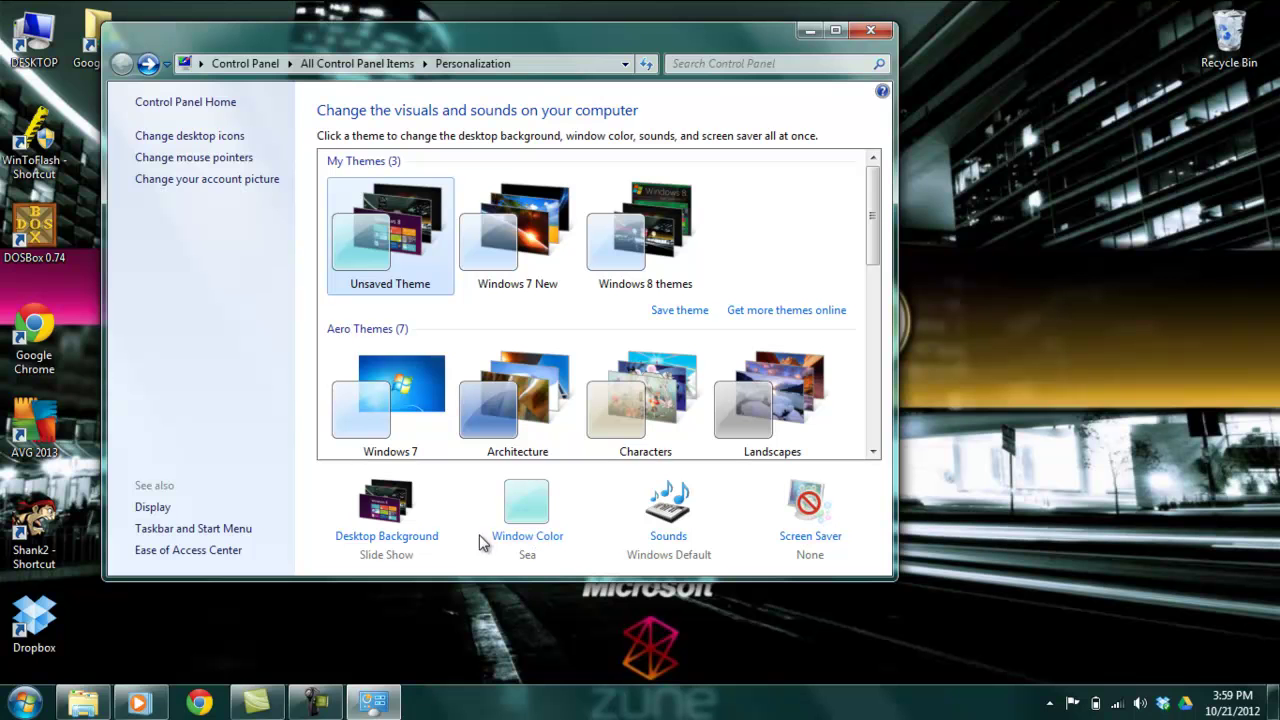
Save the current settings as a theme named 'windows 8theme'
left_click(675, 313)
type("win")
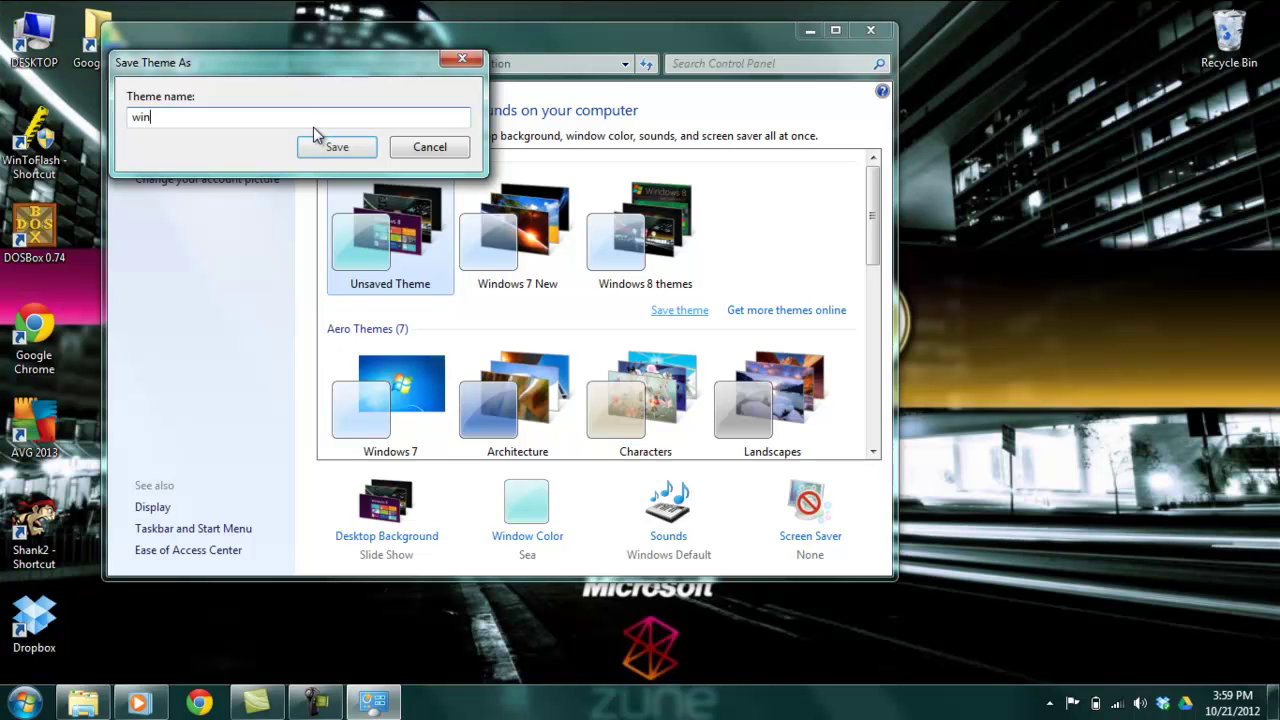
type("dows ")
type("8th")
type("eme")
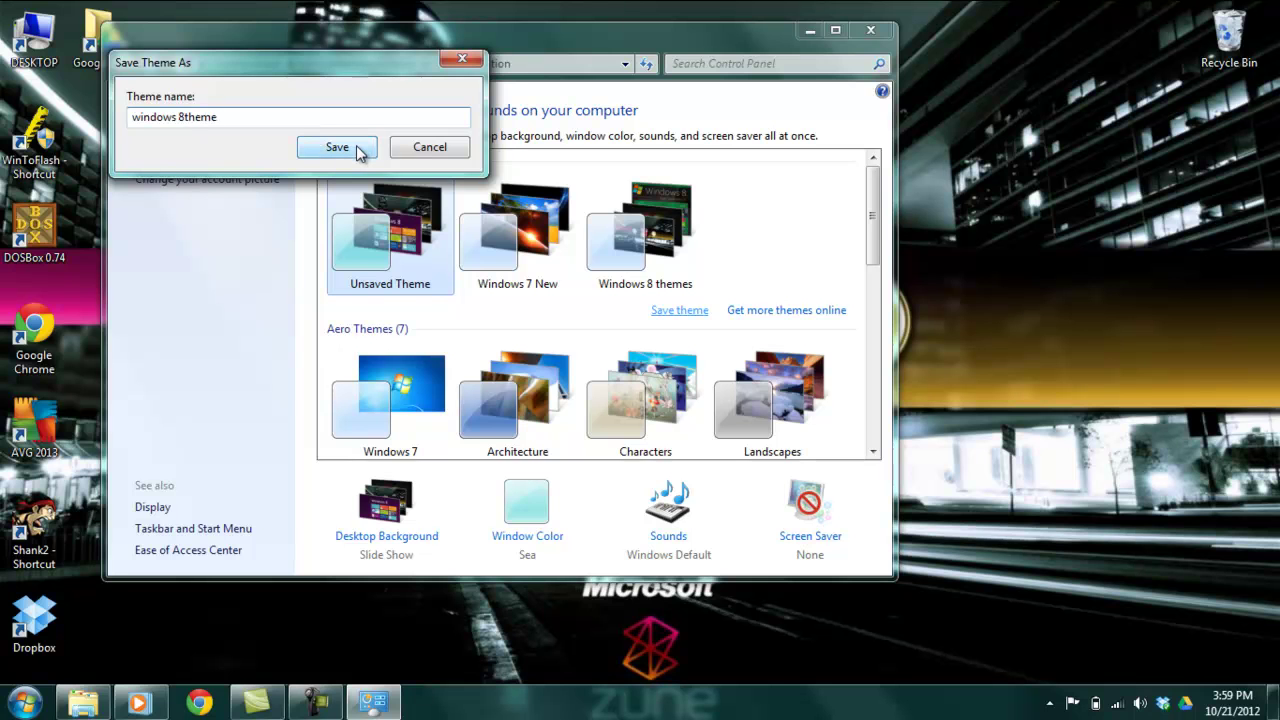
left_click(357, 150)
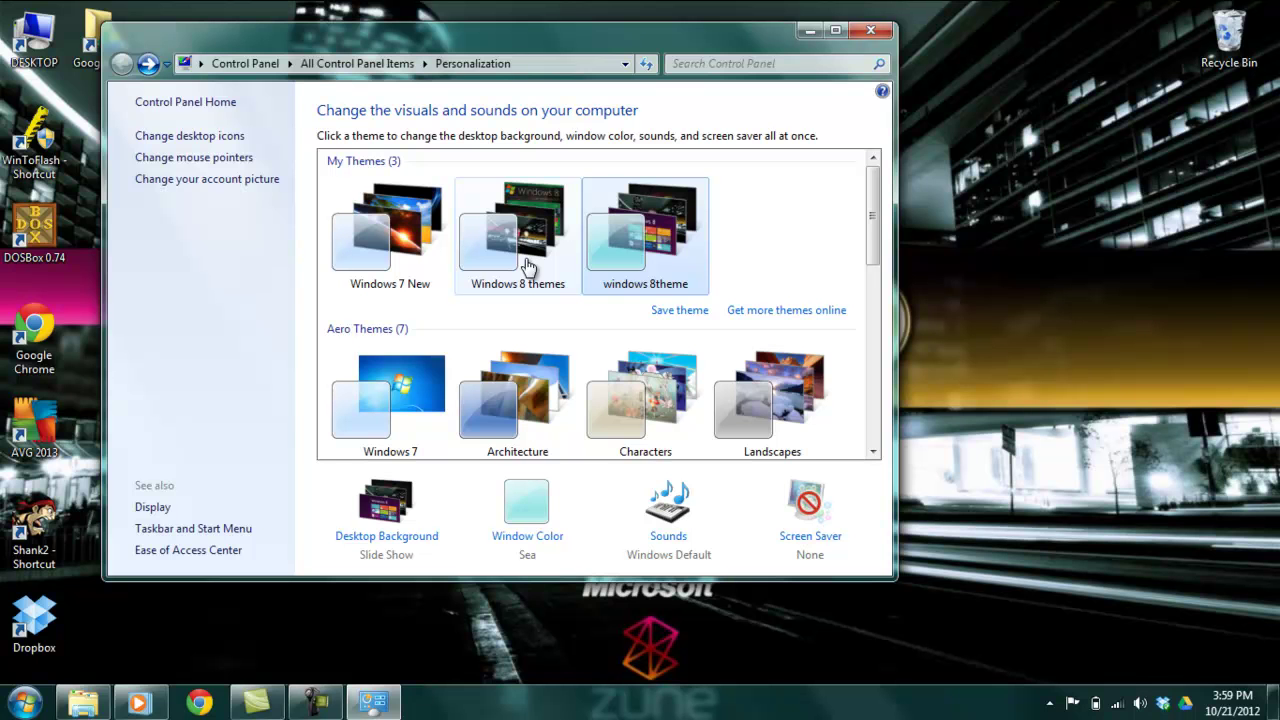
Delete the 'Windows 8 themes' theme, confirming its move to the Recycle Bin
right_click(526, 259)
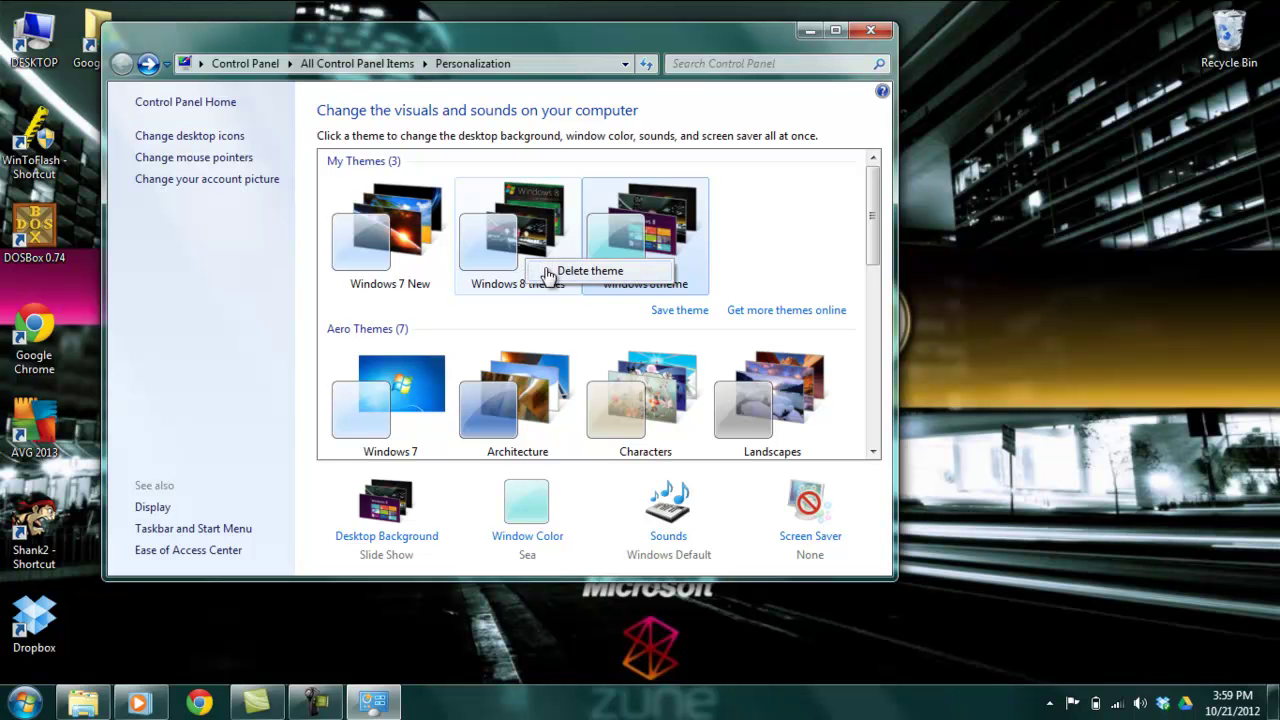
left_click(548, 272)
left_click(725, 418)
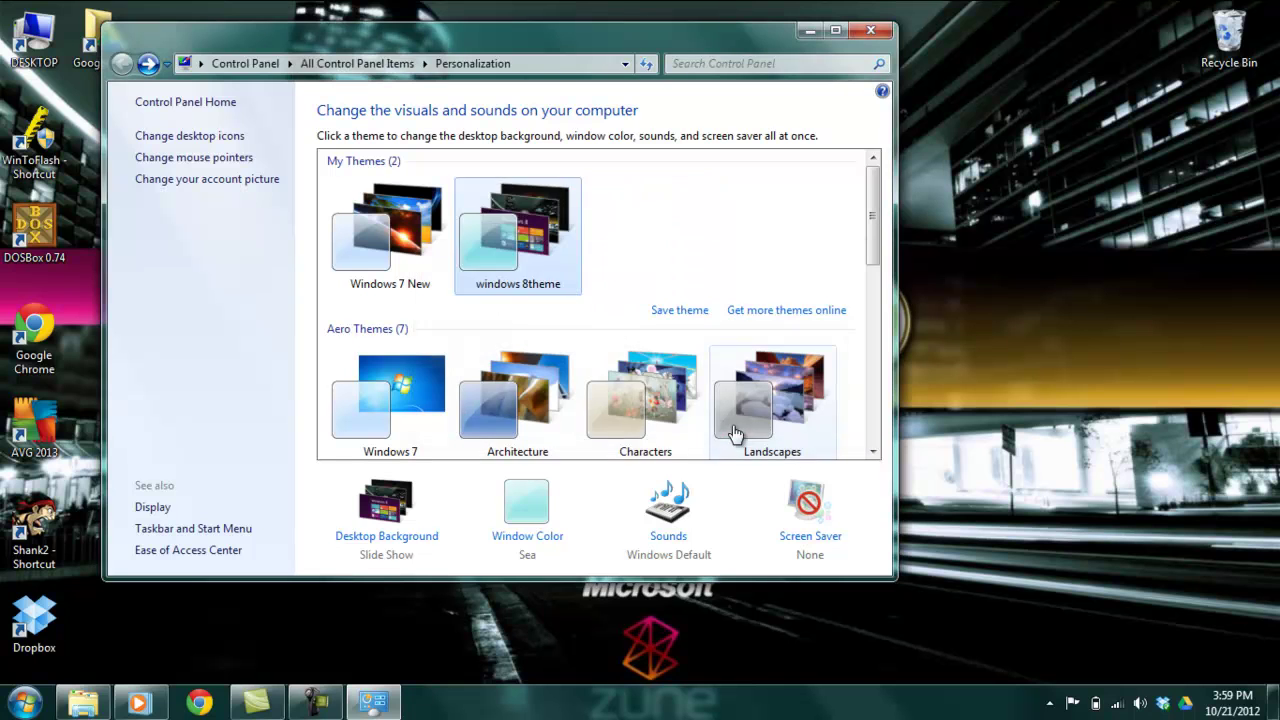